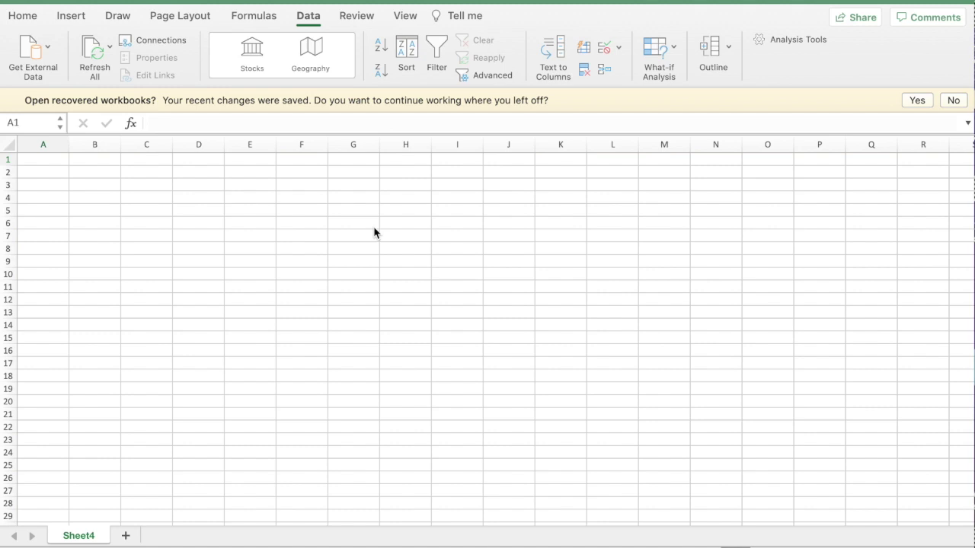
- Enter Yes in L5 and No in L6 on Sheet4, then add a new worksheet
left_click(612, 250)
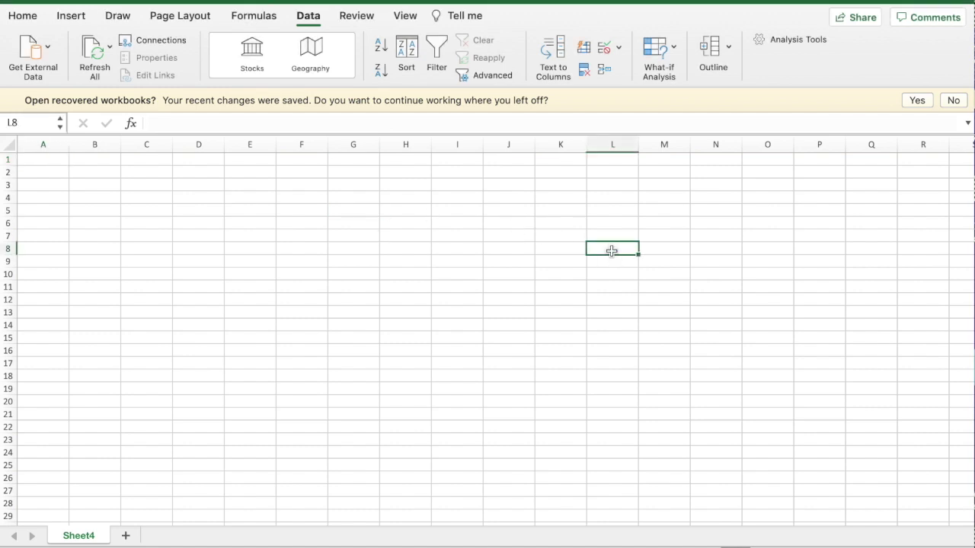
left_click(604, 209)
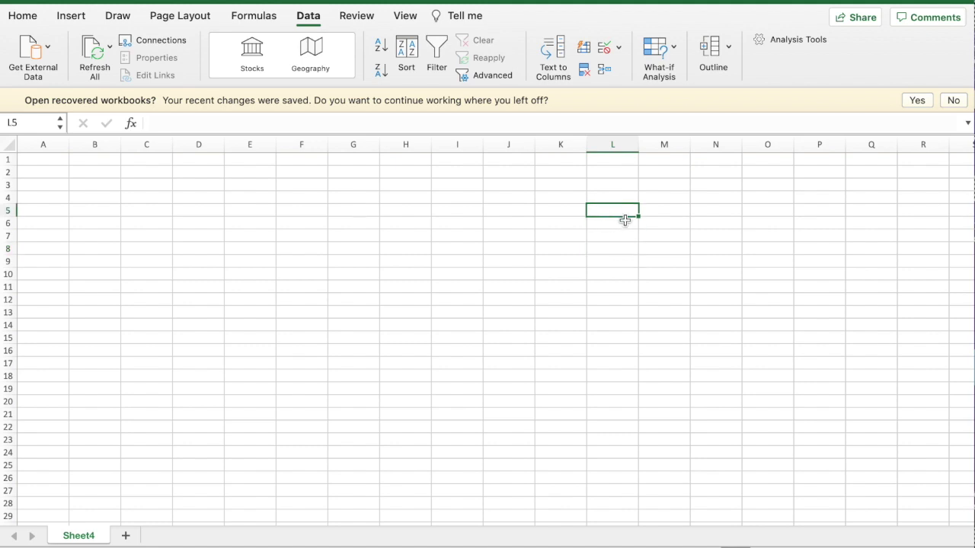
type("Yes")
key("Return")
type("No")
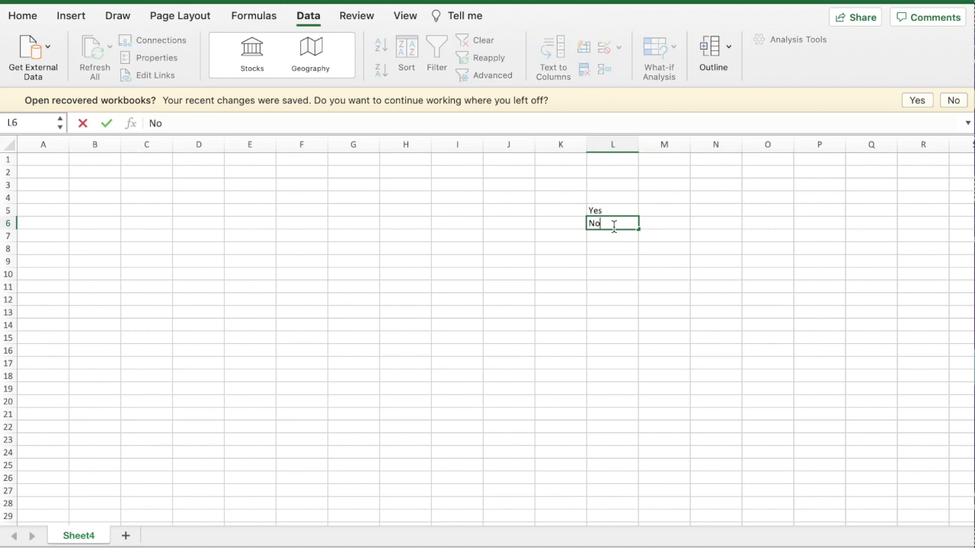
left_click(526, 212)
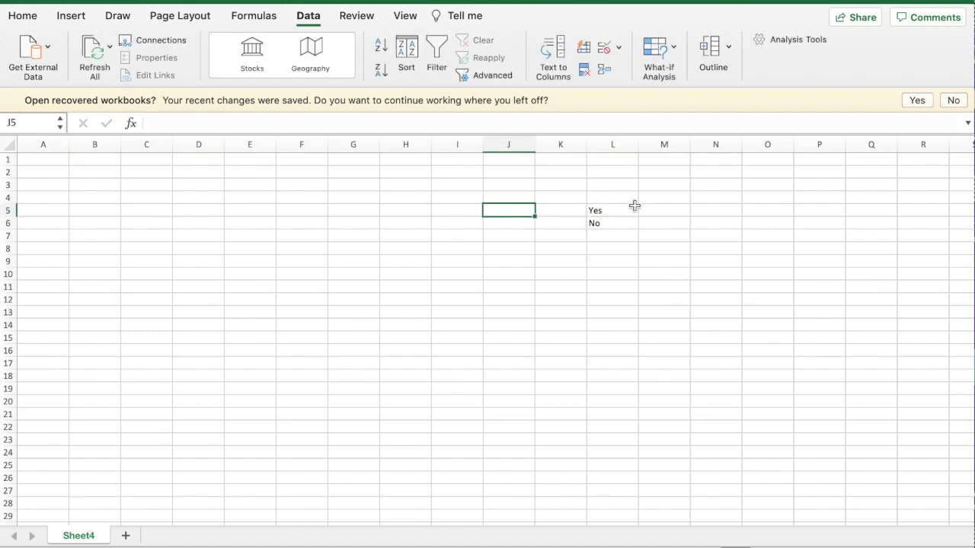
left_click(127, 536)
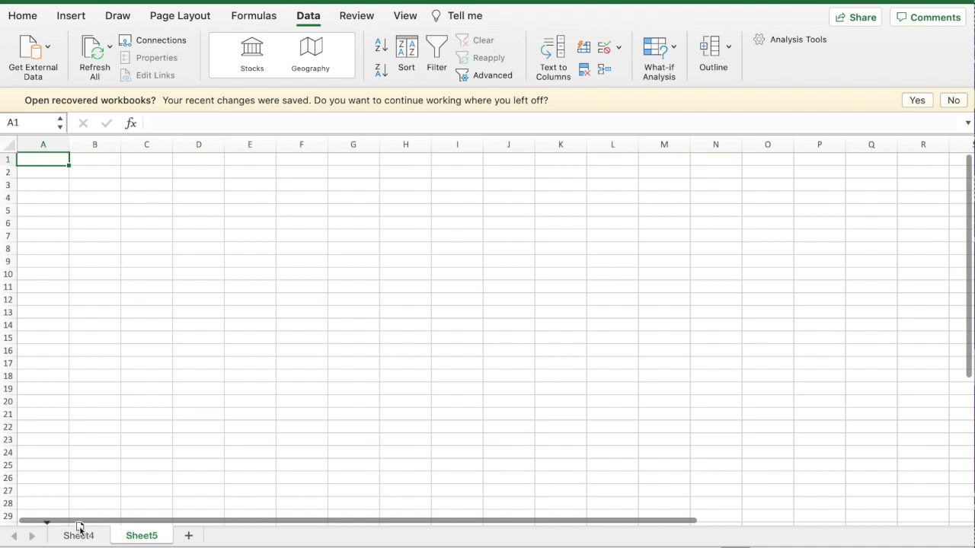
- Move the new sheet ahead of Sheet4 and rename it 1
left_click_drag(64, 533, 66, 533)
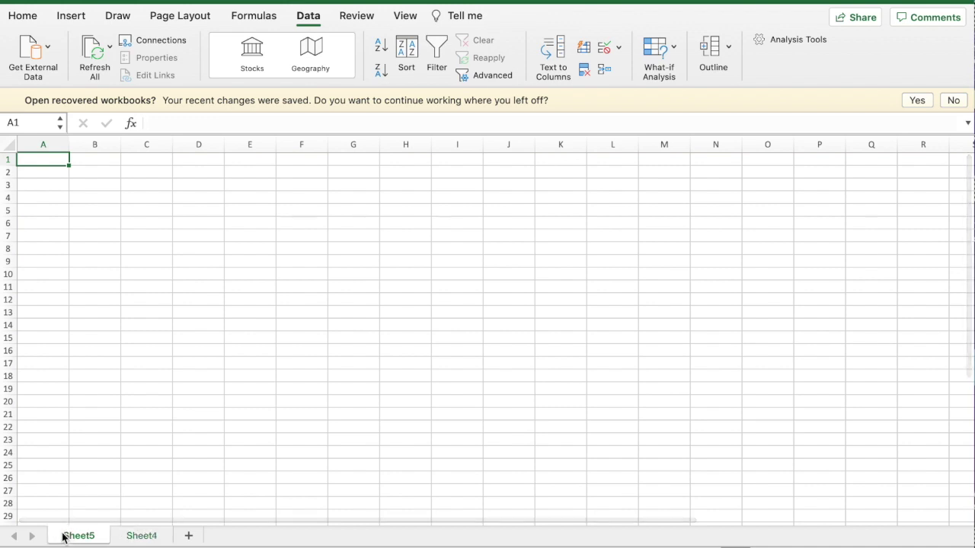
left_click(138, 538)
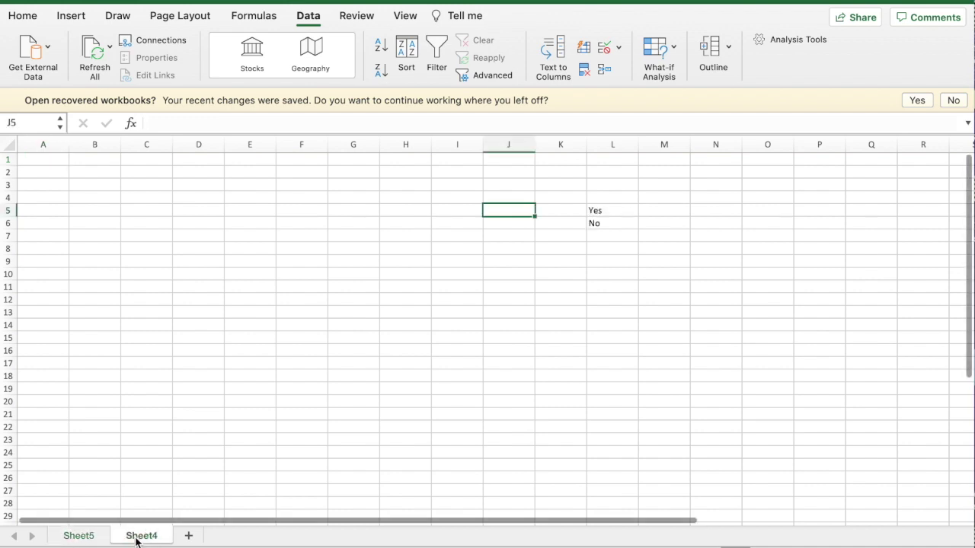
left_click(78, 538)
right_click(79, 538)
left_click(123, 461)
type("1")
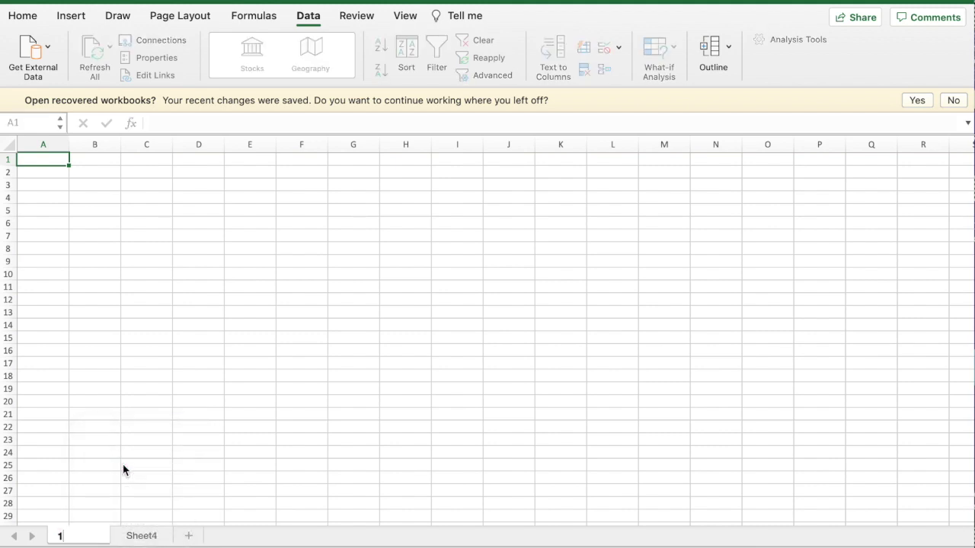
left_click(147, 538)
- Rename Sheet4 to 2 and check its Yes and No values in L5:L6
right_click(150, 539)
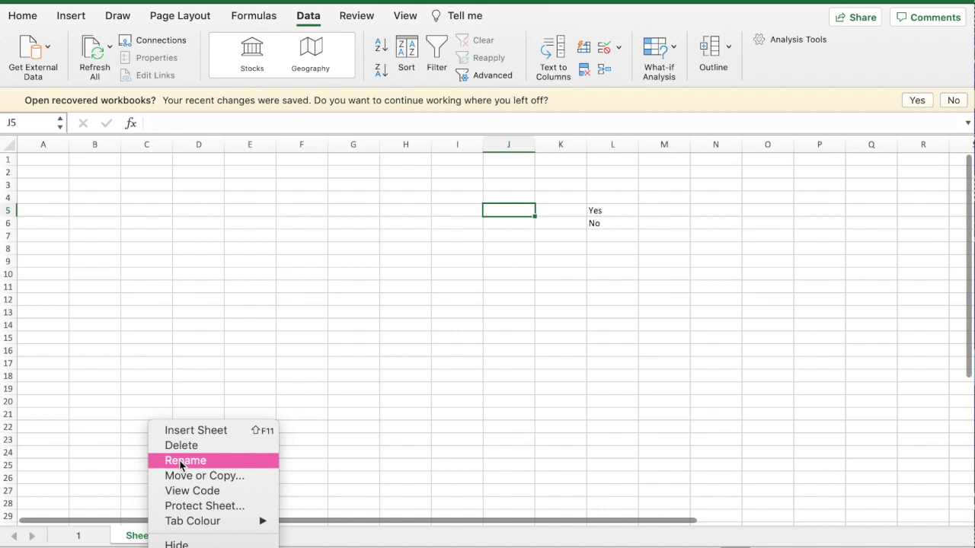
left_click(180, 462)
type("2")
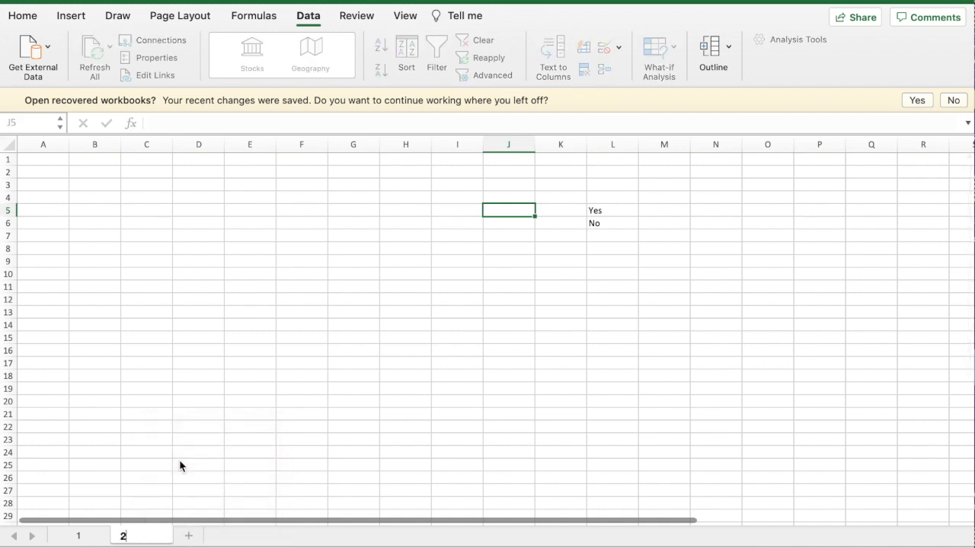
left_click(235, 462)
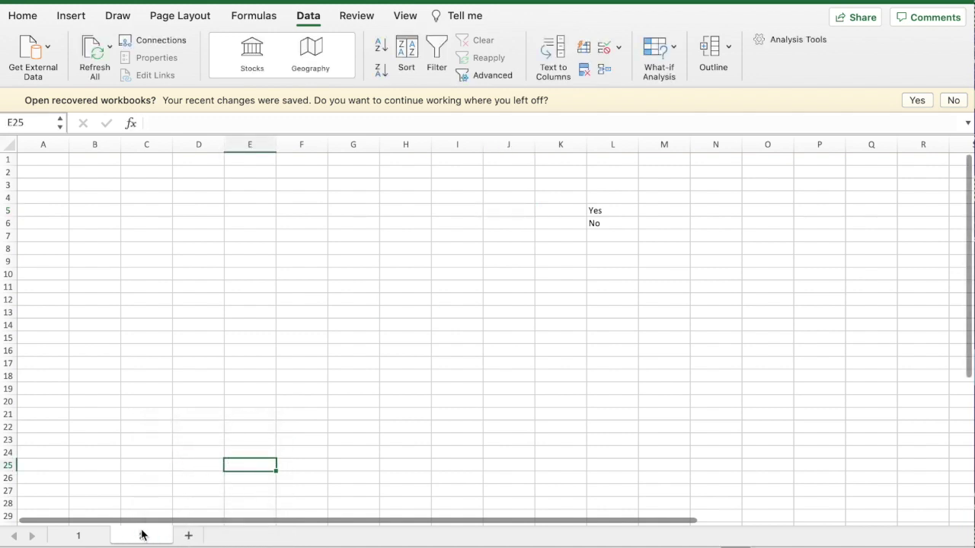
left_click(616, 208)
left_click(620, 221)
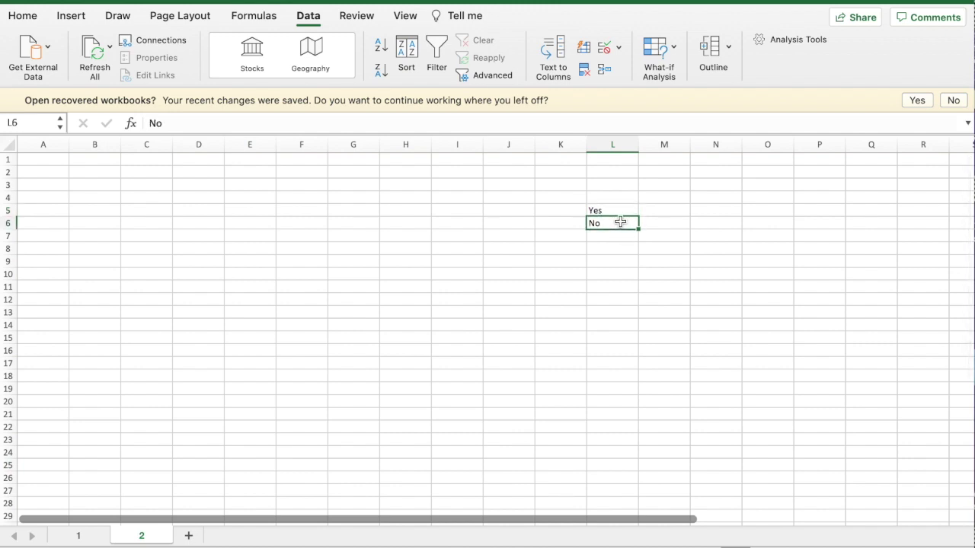
- On sheet 1, enter the headers Name in A1 and ID Valid in B1
left_click(80, 537)
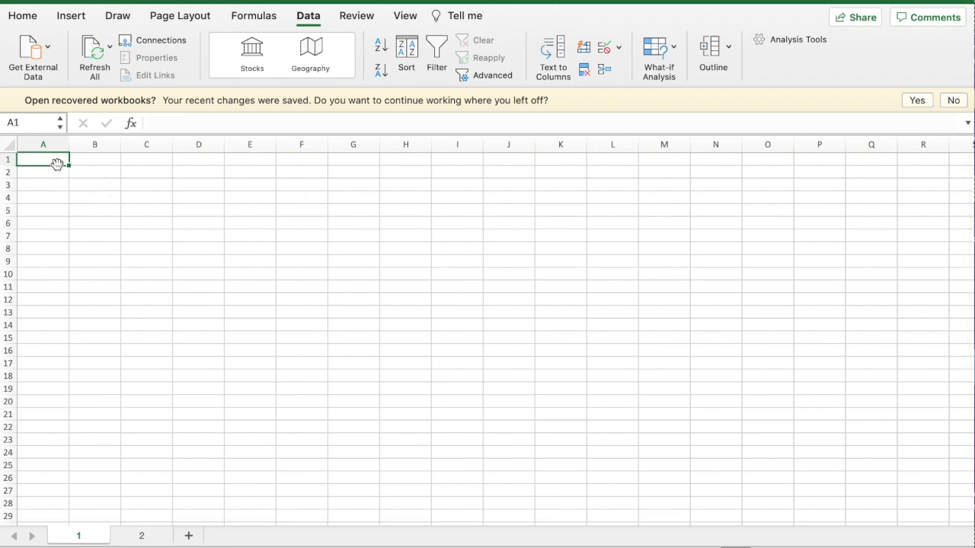
type("Name")
key("Tab")
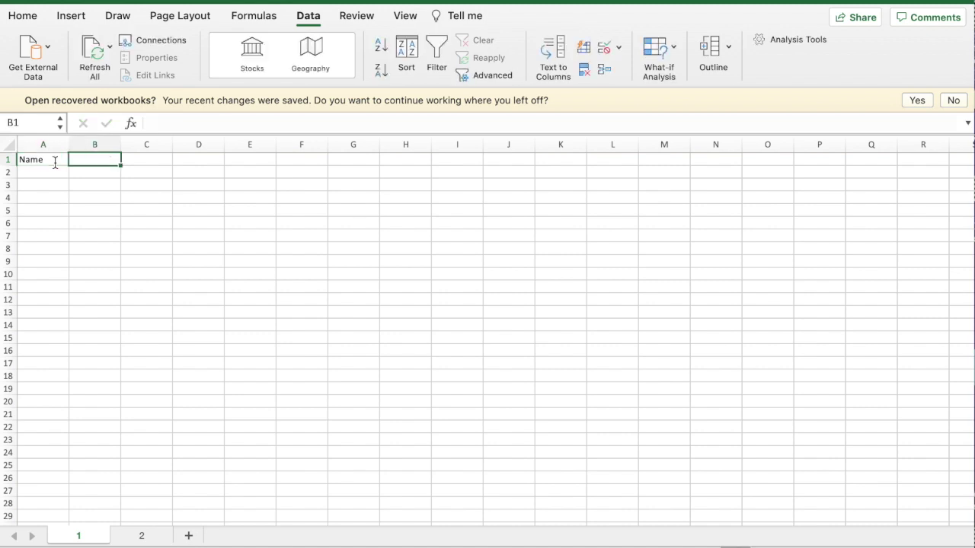
type("ID Valuid")
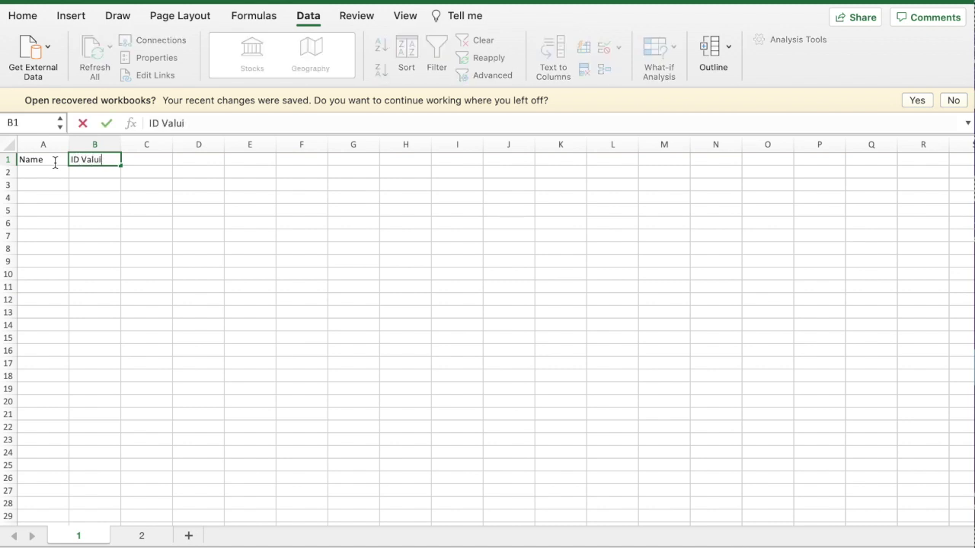
key("BackSpace")
type("id")
key("Return")
key("Left")
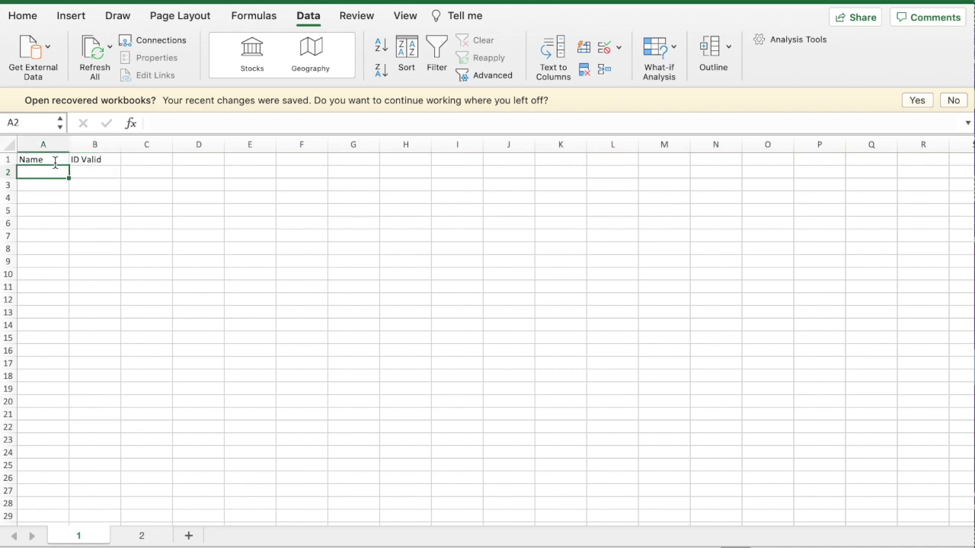
- List the names Poly, Jay, John and Martin in A2:A5
type("Po")
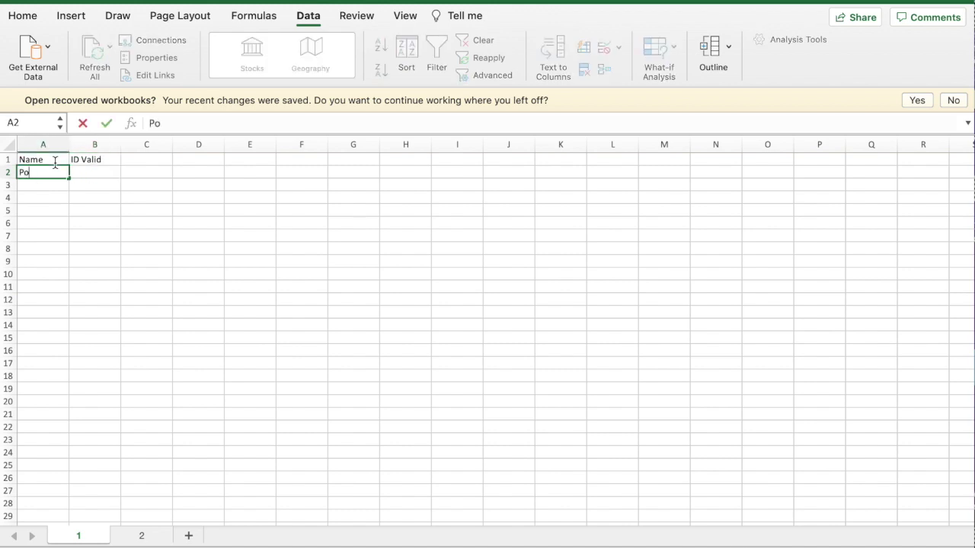
type("ly")
key("Return")
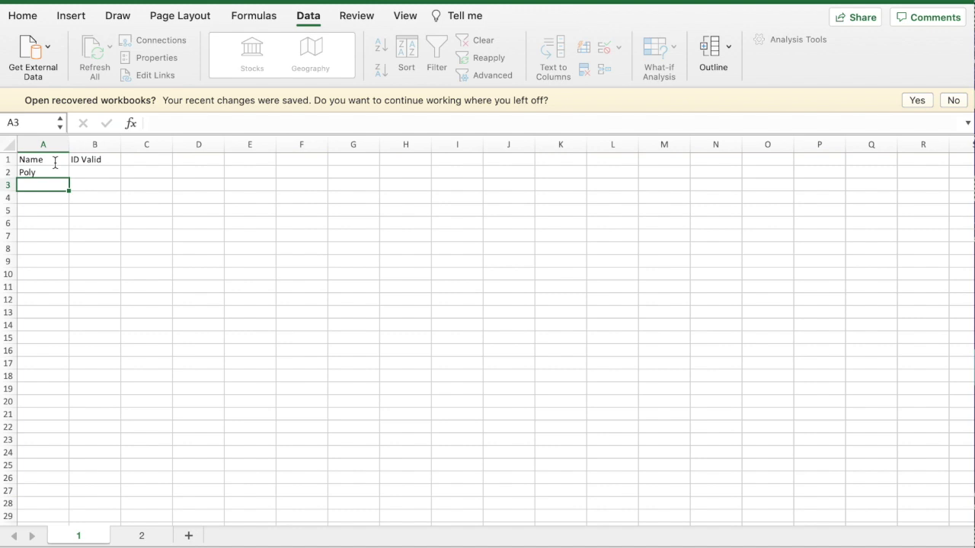
type("Jay")
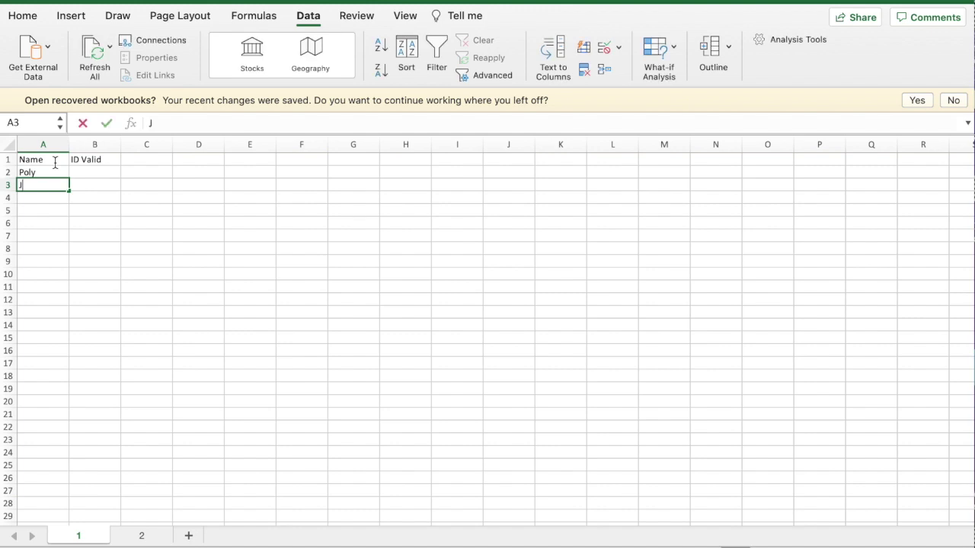
key("Return")
type("John")
key("Return")
type("Martin")
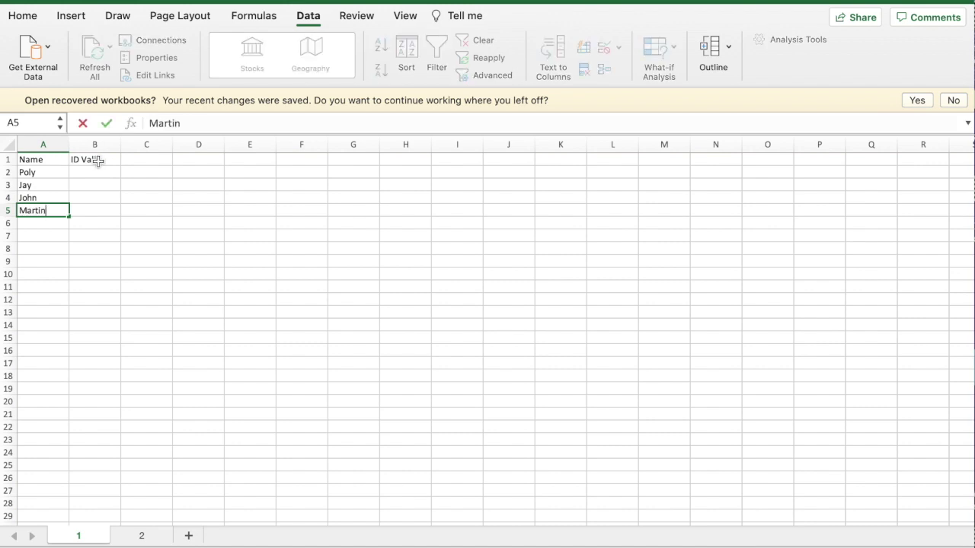
left_click(98, 171)
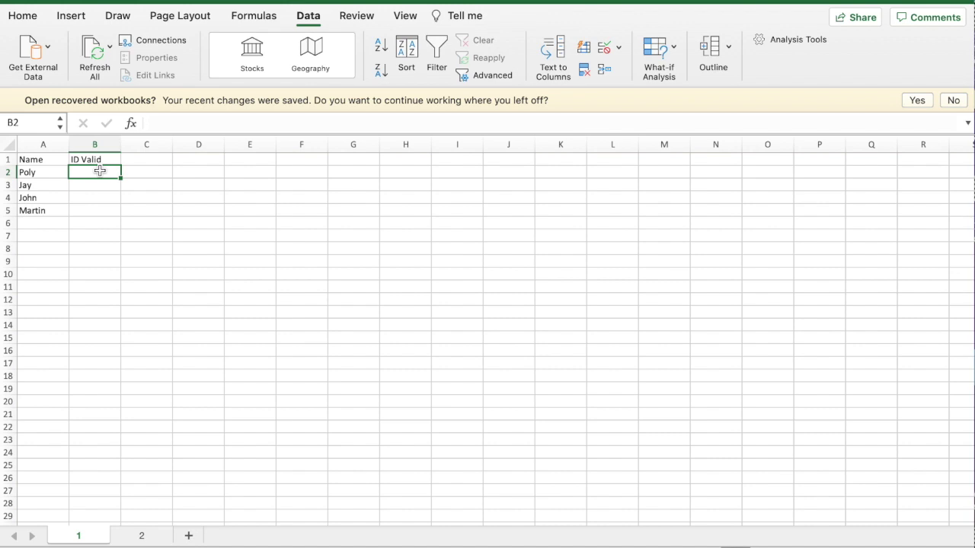
left_click(138, 541)
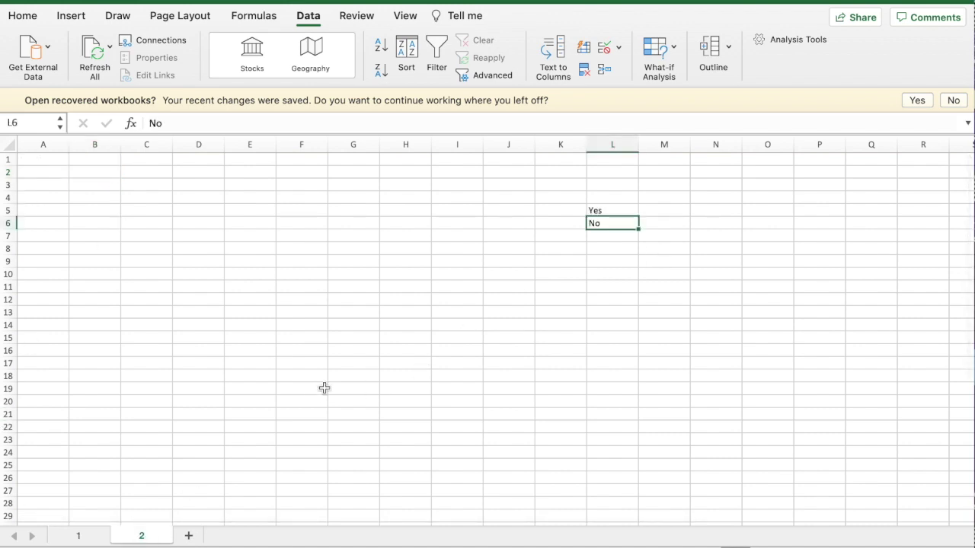
left_click(76, 534)
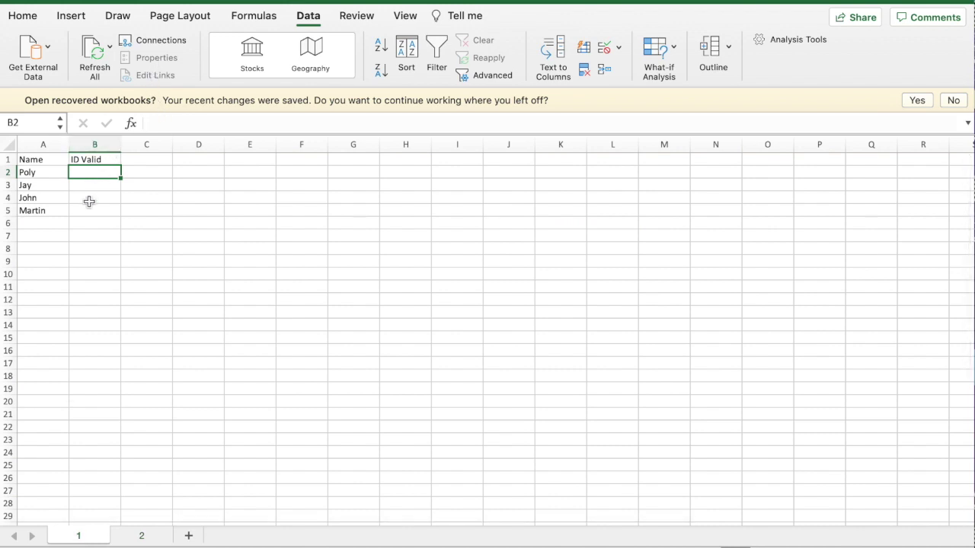
- Select B2:B5 and open the Data Validation dialog from the Data tab
left_click_drag(88, 173, 92, 210)
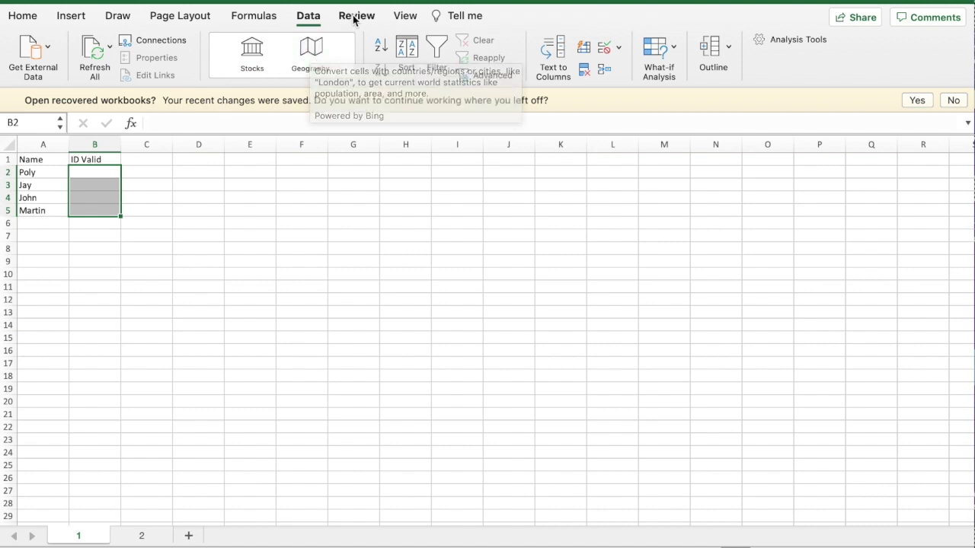
left_click(302, 19)
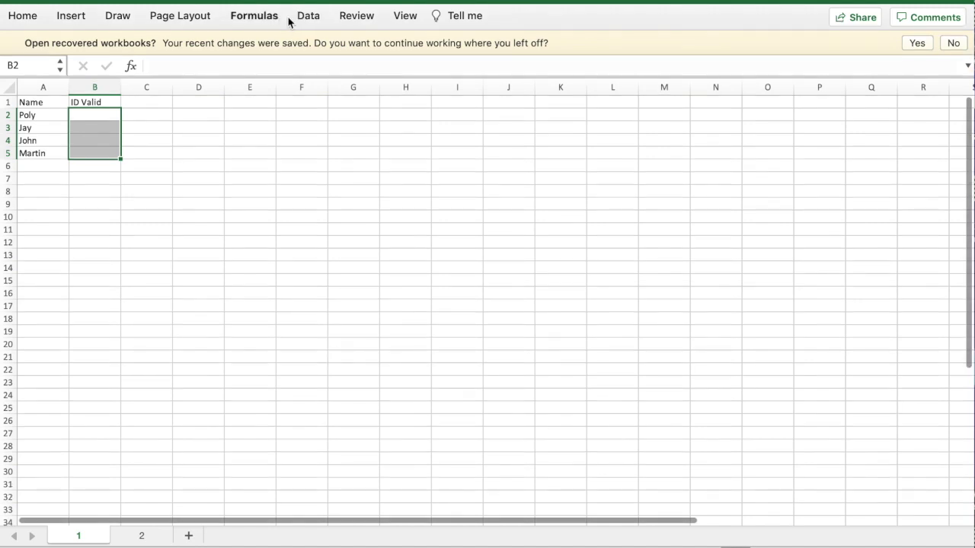
left_click(312, 20)
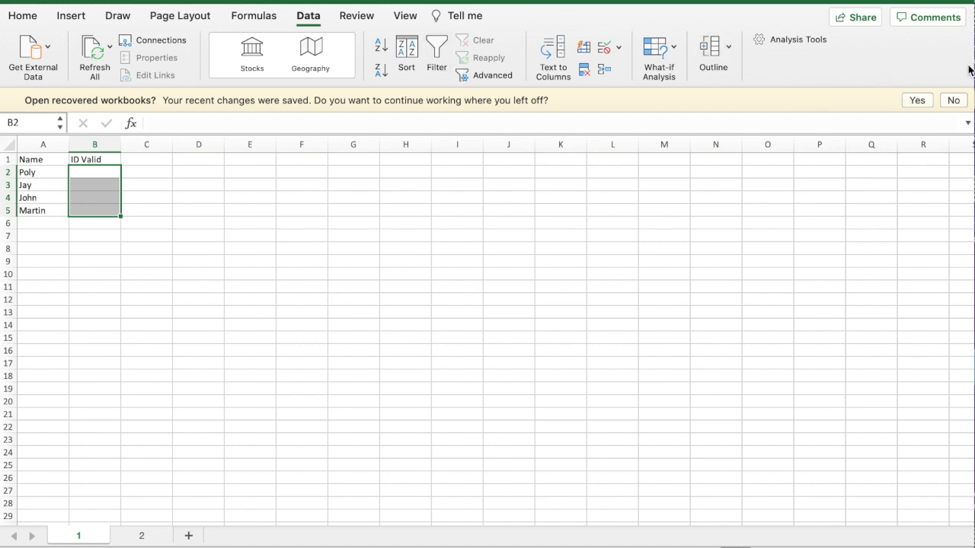
left_click_drag(970, 69, 974, 69)
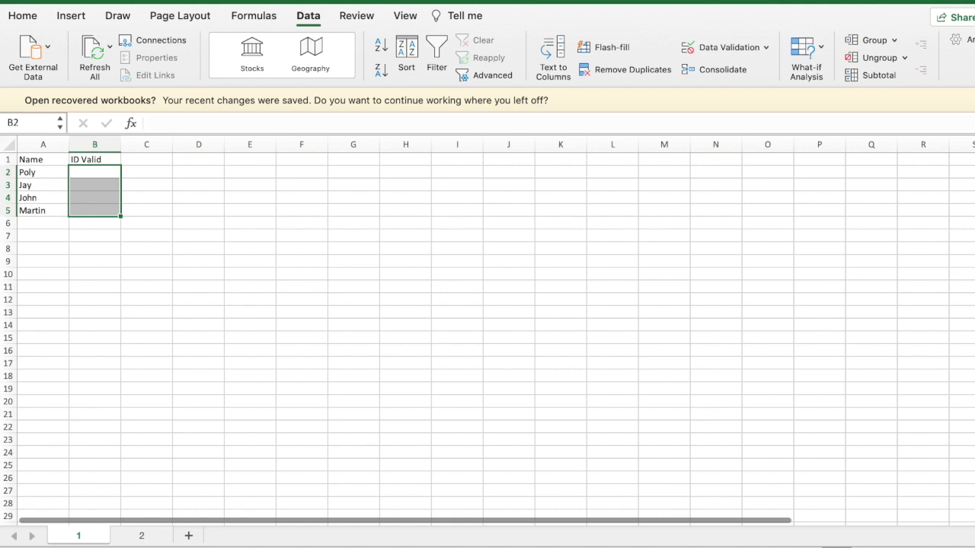
left_click(766, 48)
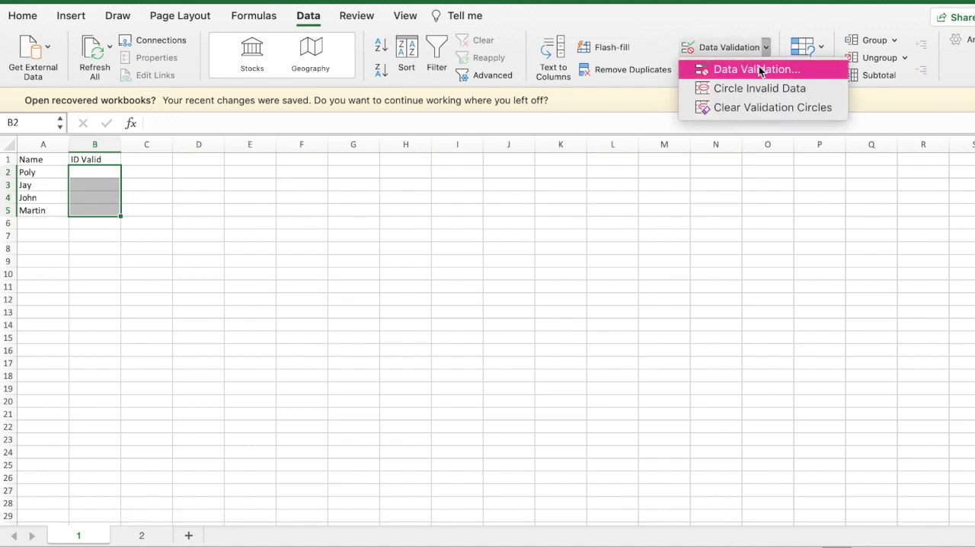
left_click(760, 70)
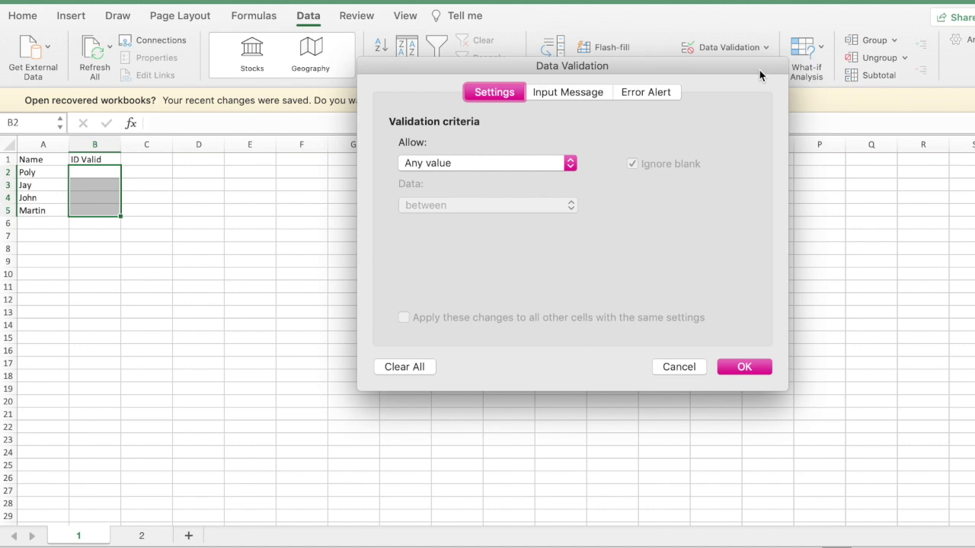
- Set B2:B5 validation to List with source ='2'!$L$5:$L$6
left_click(570, 163)
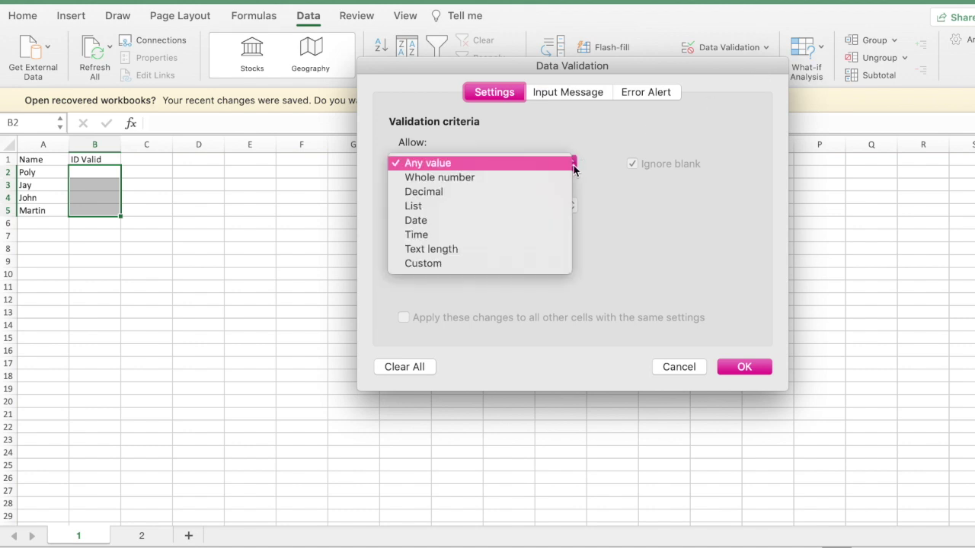
left_click(424, 205)
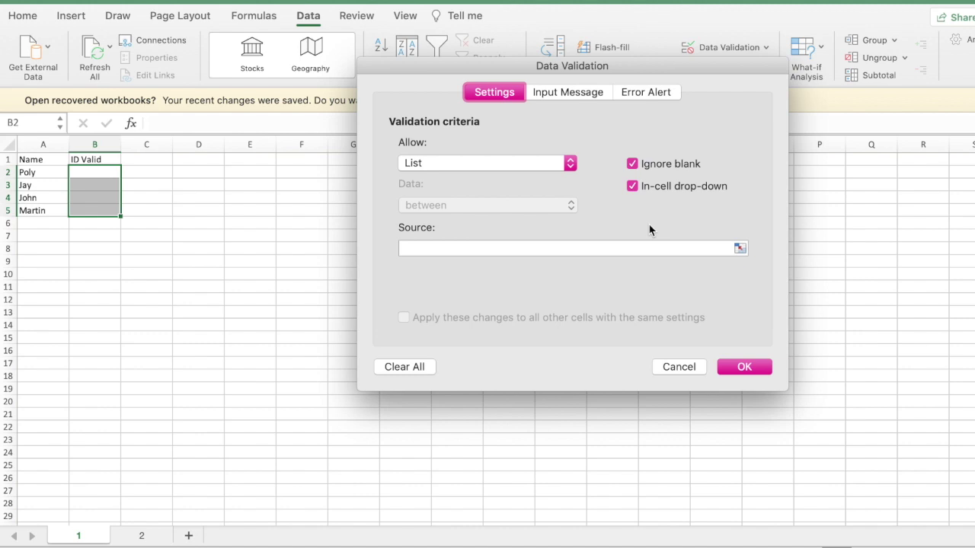
left_click(739, 249)
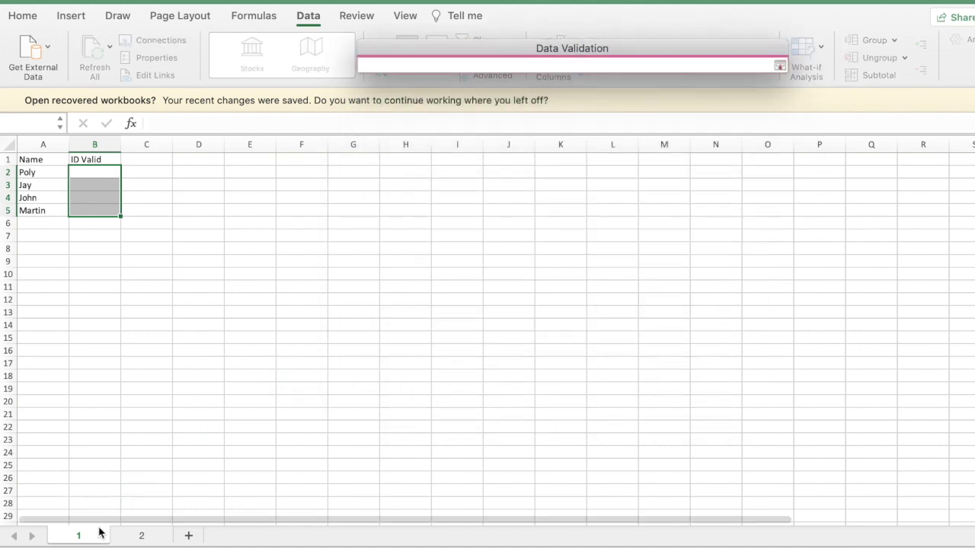
left_click(141, 538)
left_click_drag(602, 212, 611, 226)
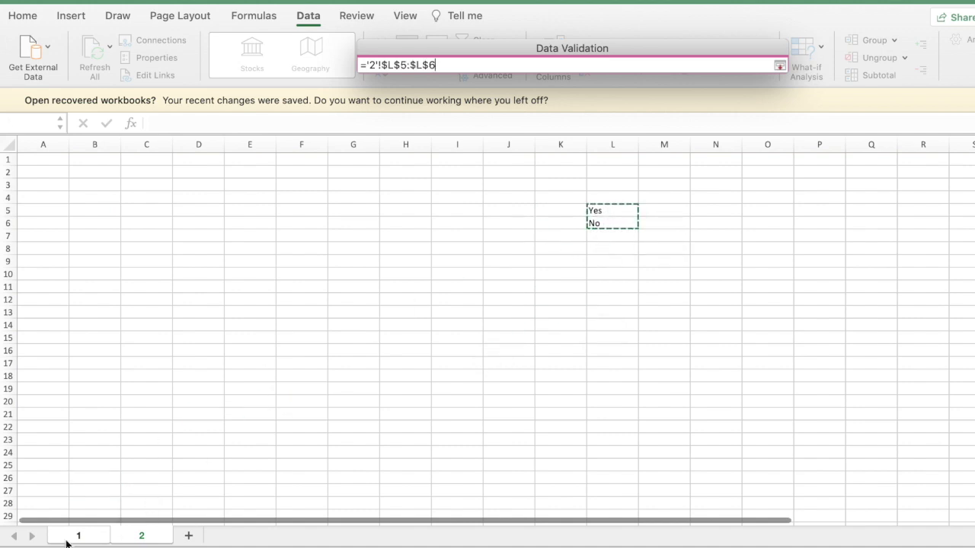
left_click(780, 64)
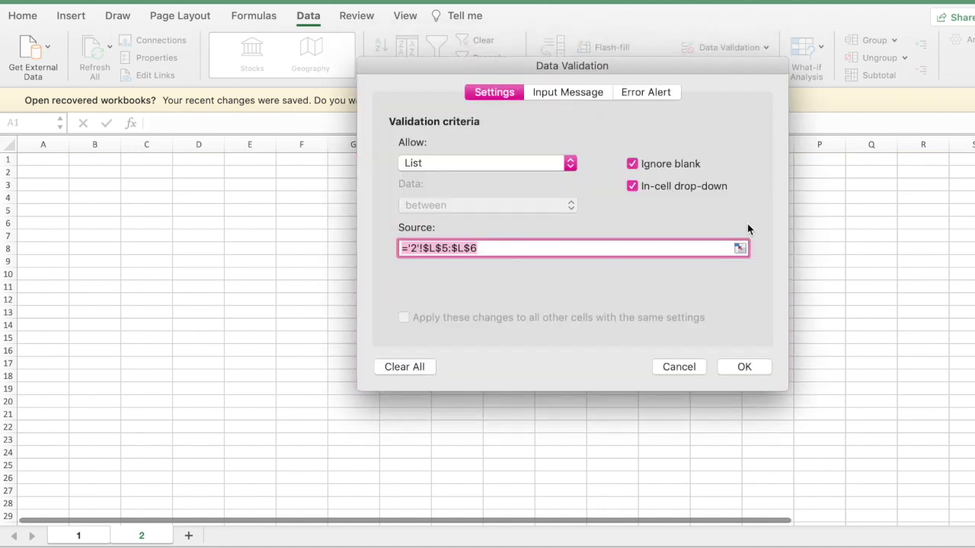
left_click(740, 248)
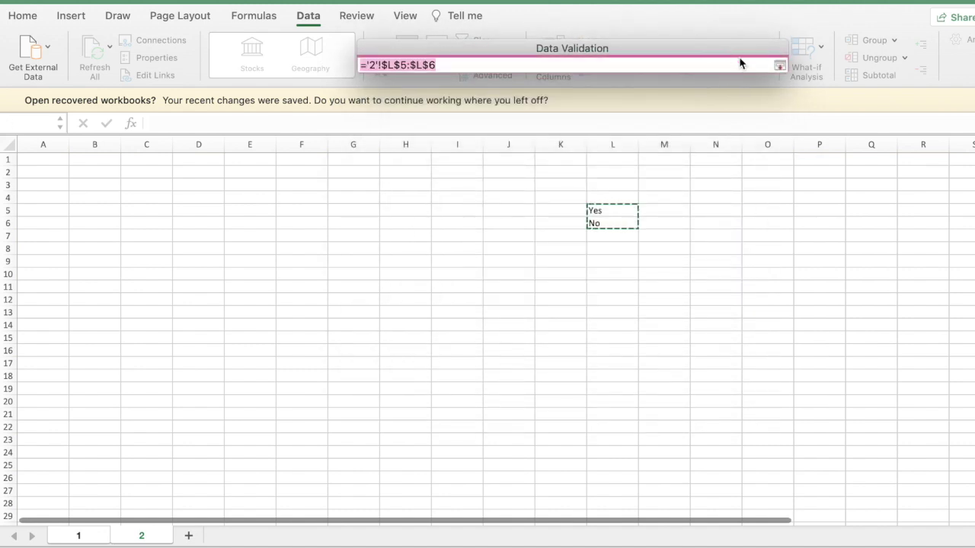
left_click_drag(716, 48, 688, 325)
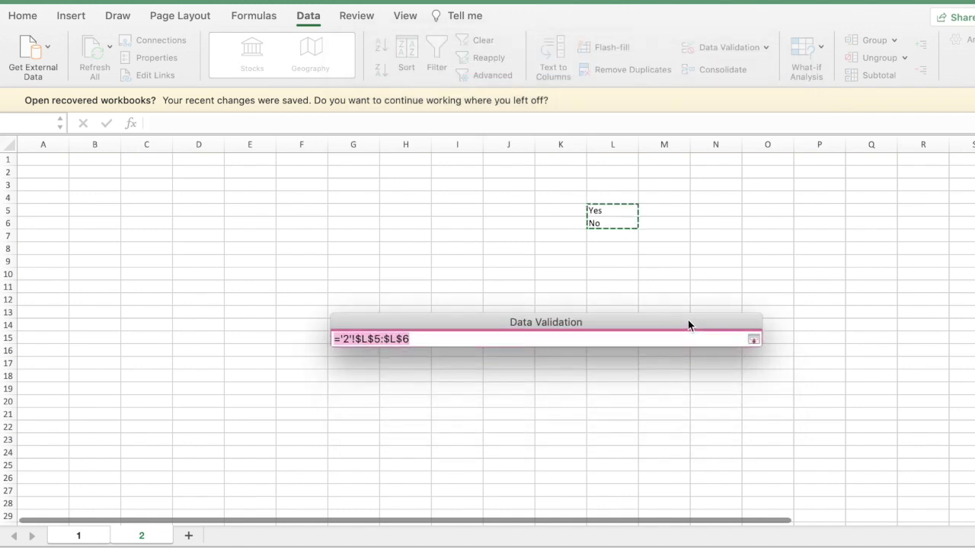
left_click(754, 340)
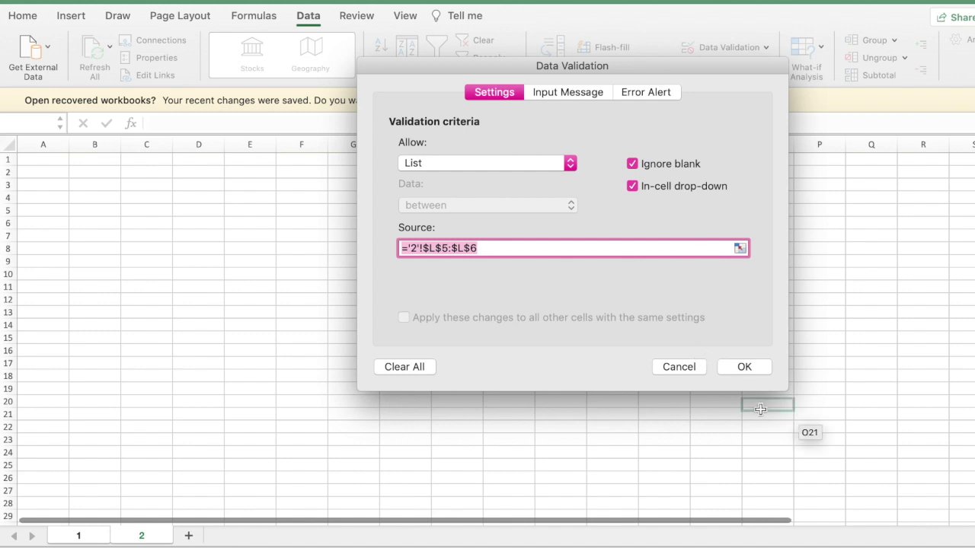
- Apply the list validation and test the Yes/No drop-downs on B2 and B3
left_click(745, 367)
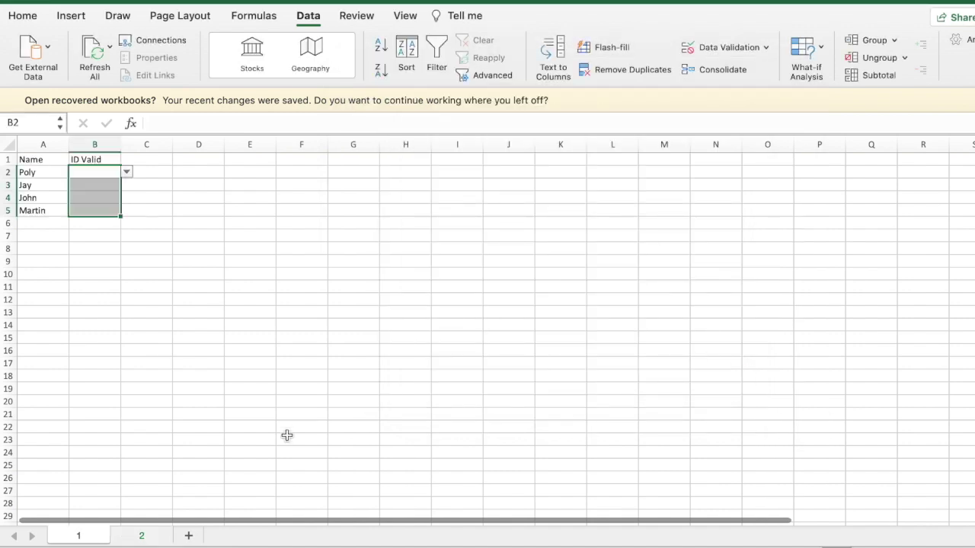
left_click(130, 173)
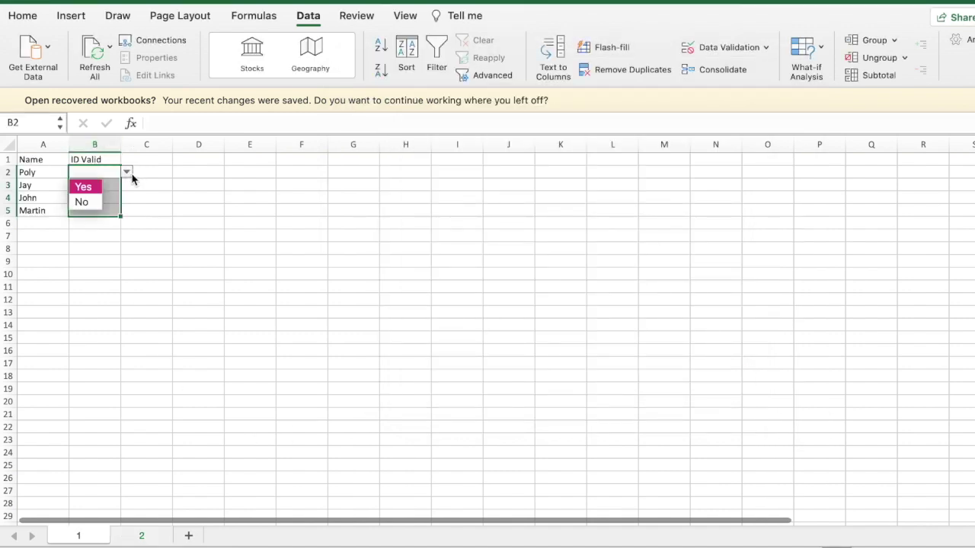
left_click(115, 190)
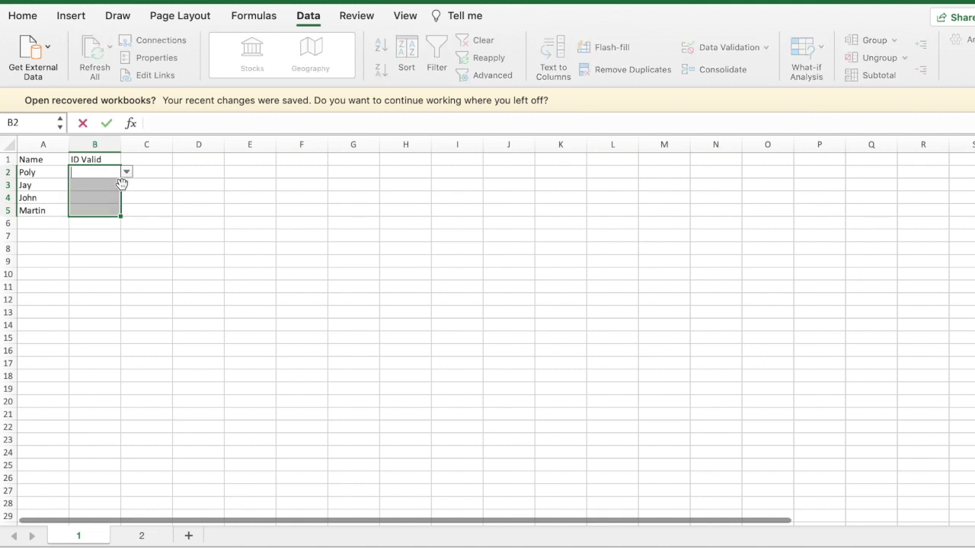
left_click(113, 189)
left_click(126, 186)
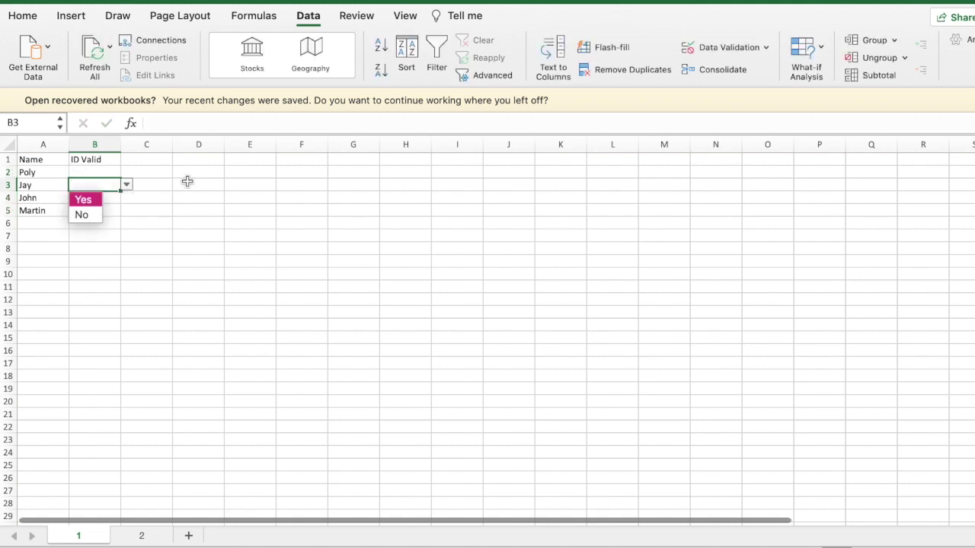
left_click(187, 184)
left_click(149, 161)
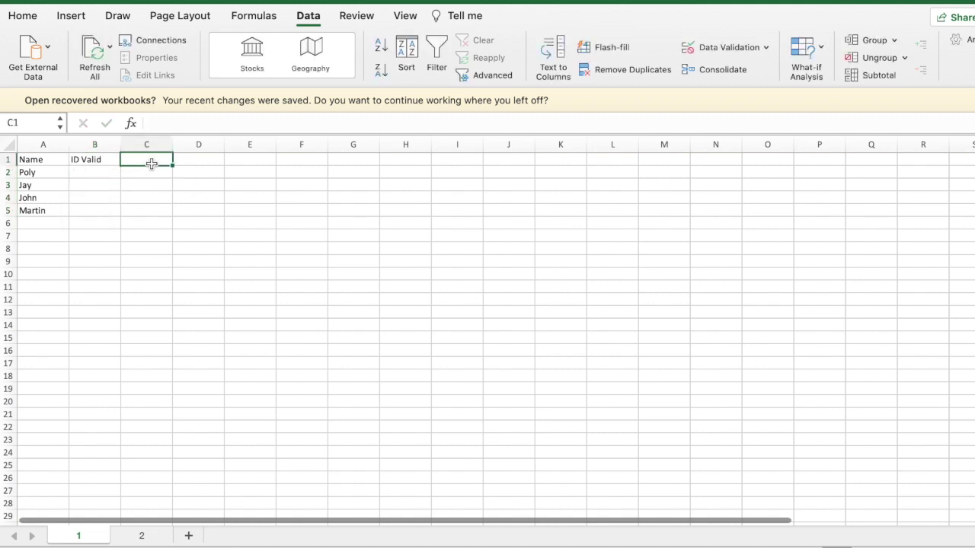
- Copy the ID Valid header from B1 into C1
left_click(92, 157)
key("super+c")
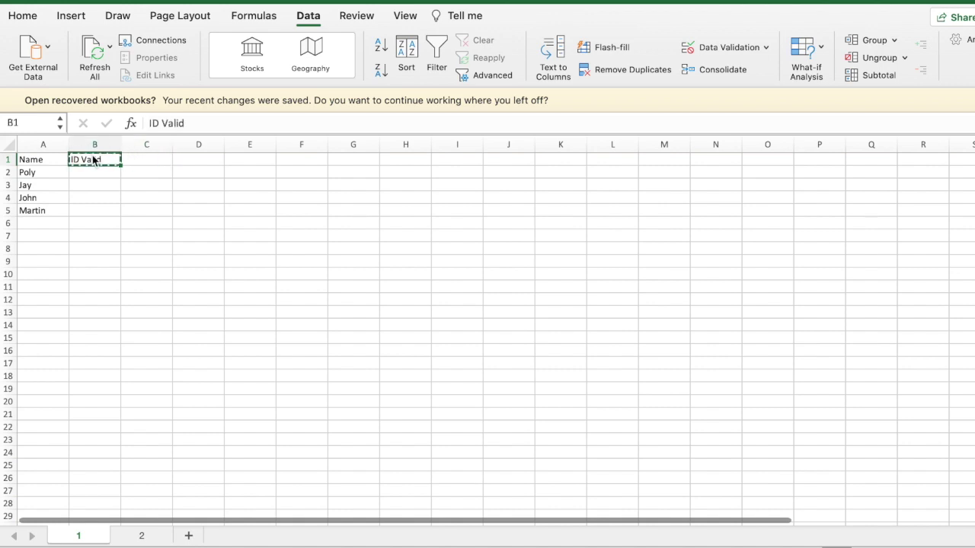
left_click(151, 154)
key("super+v")
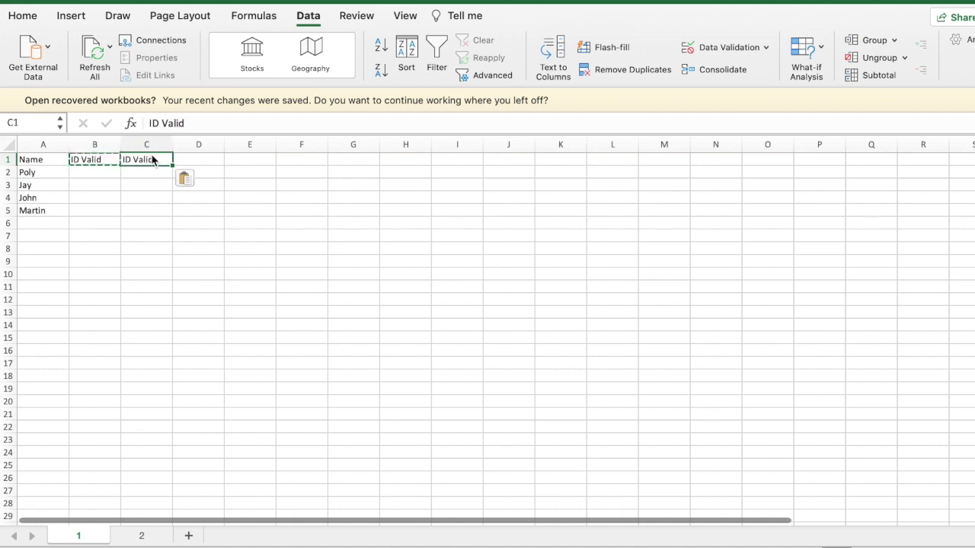
- Give C2 a List validation with the typed source Yes, No
left_click(149, 172)
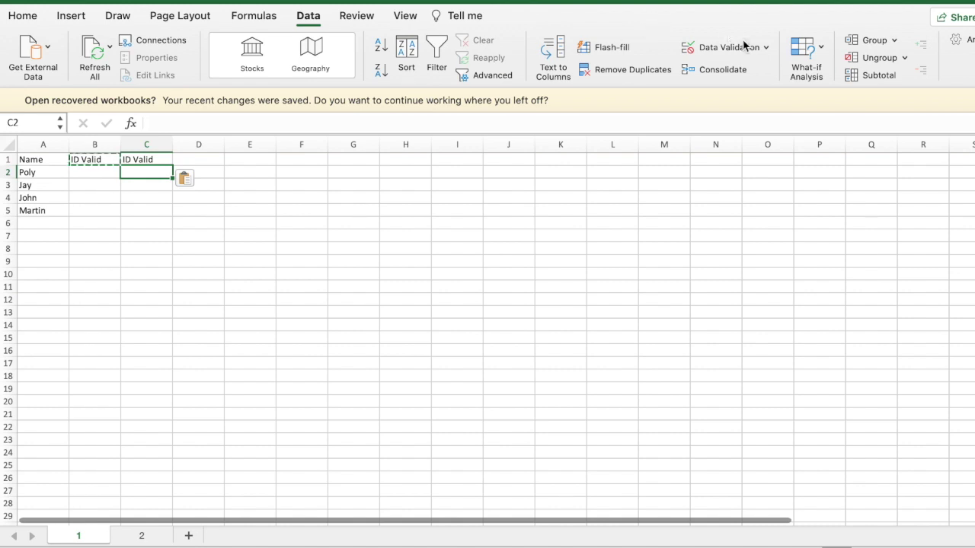
left_click(765, 47)
left_click(733, 71)
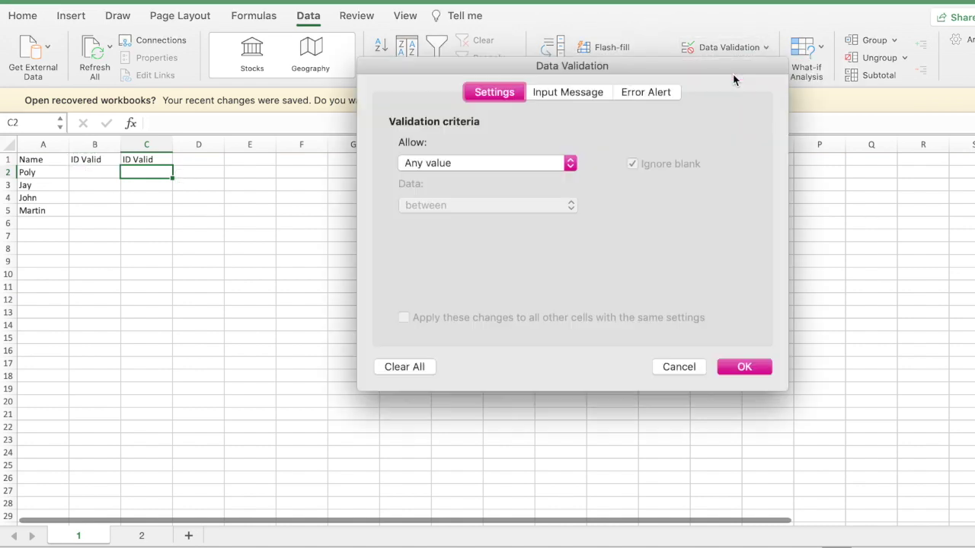
left_click(475, 164)
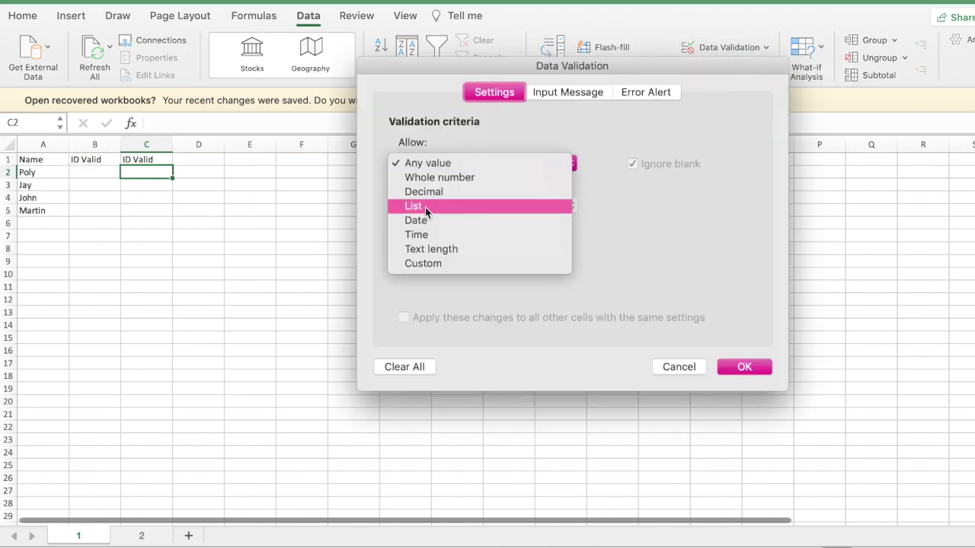
left_click(425, 208)
left_click(417, 245)
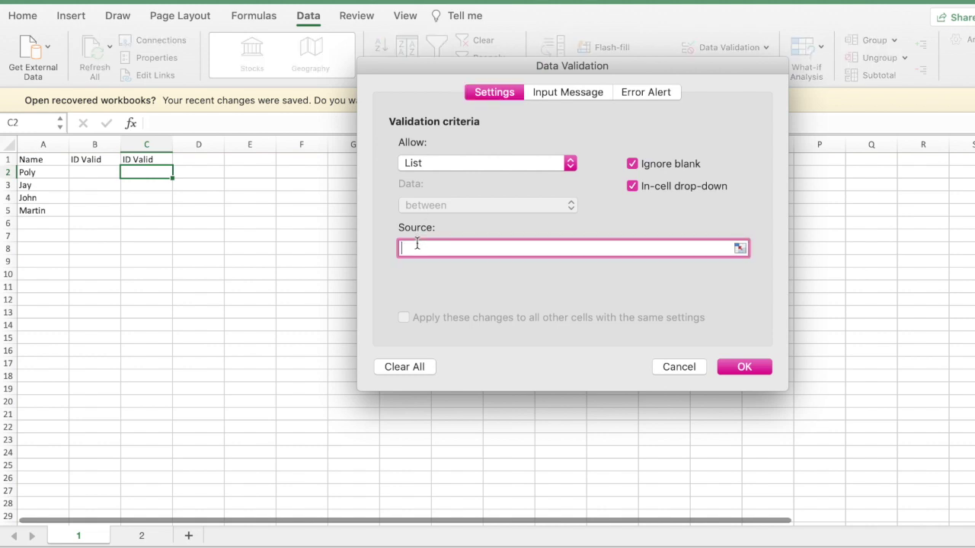
type("Yes, No")
left_click(744, 367)
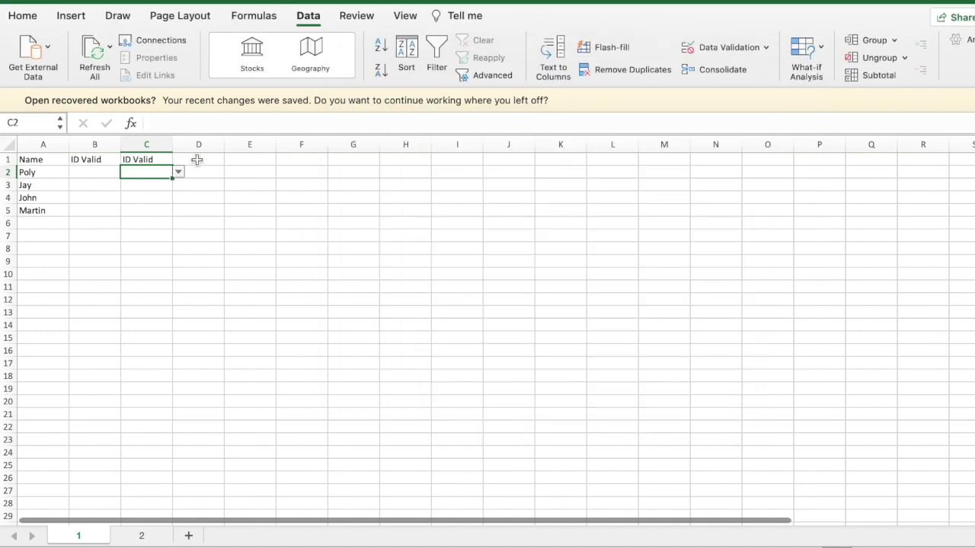
- Test the Yes/No drop-downs on C2 and B2 without choosing a value
left_click(178, 173)
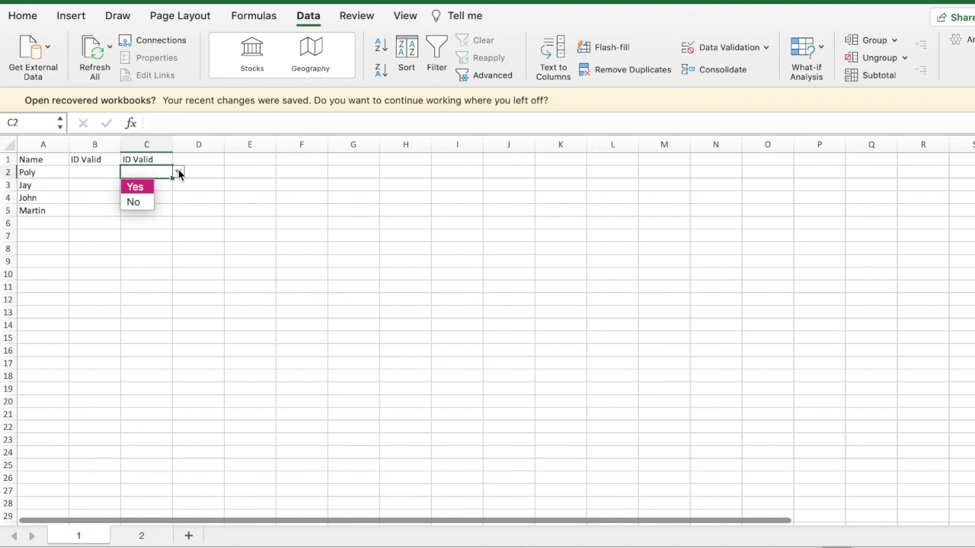
left_click(209, 190)
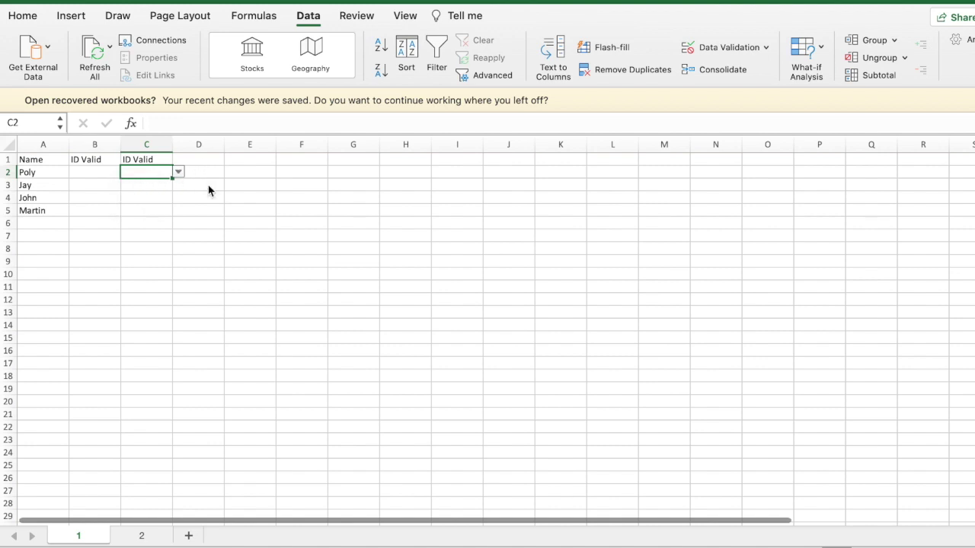
left_click(100, 173)
left_click(126, 173)
left_click(137, 189)
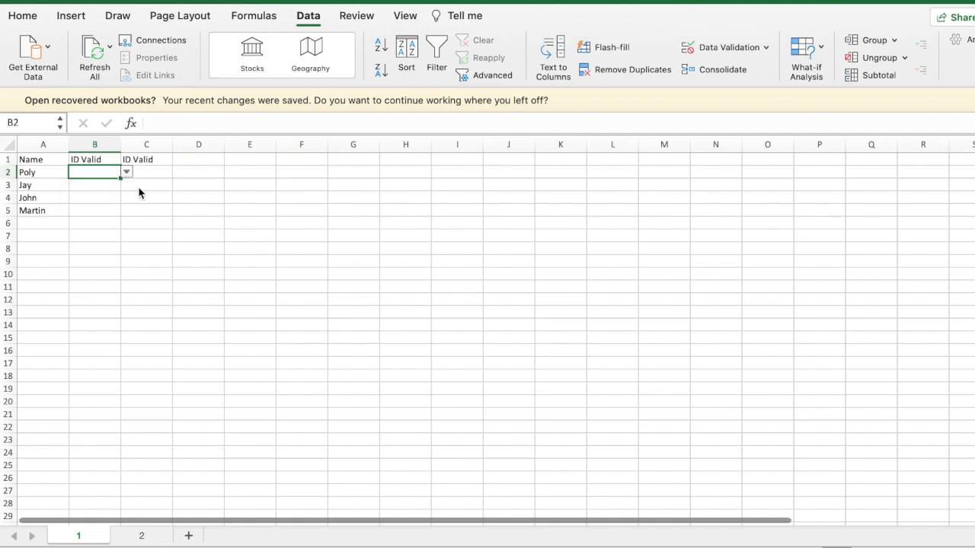
- Rename the headers to ID Valid 1 and ID Valid 2, and widen column B
double_click(107, 161)
type("1")
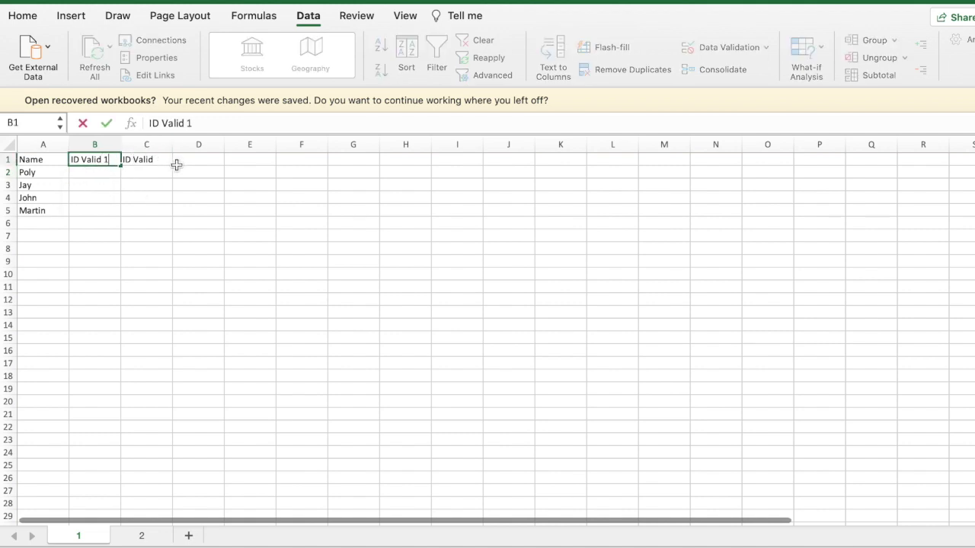
left_click(153, 160)
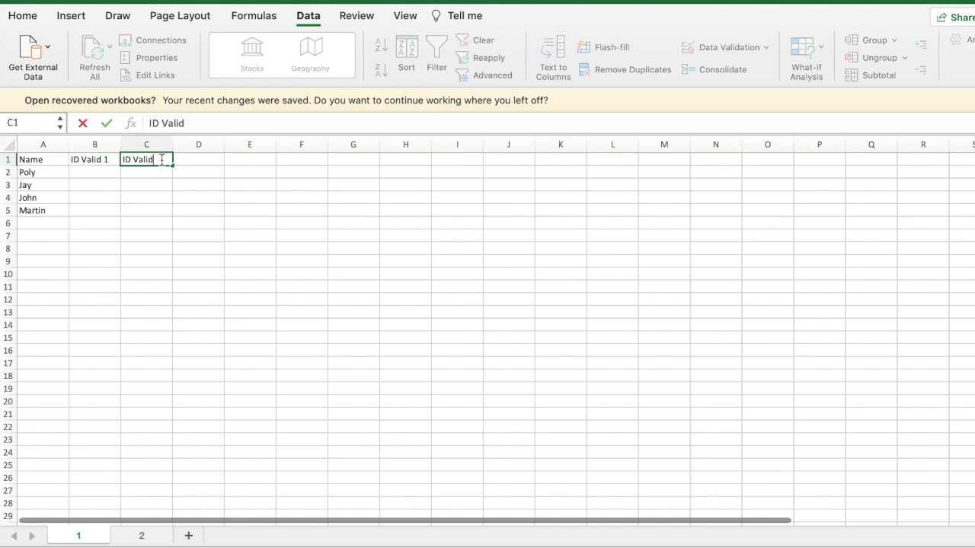
left_click(233, 209)
left_click_drag(121, 144, 154, 144)
left_click(124, 175)
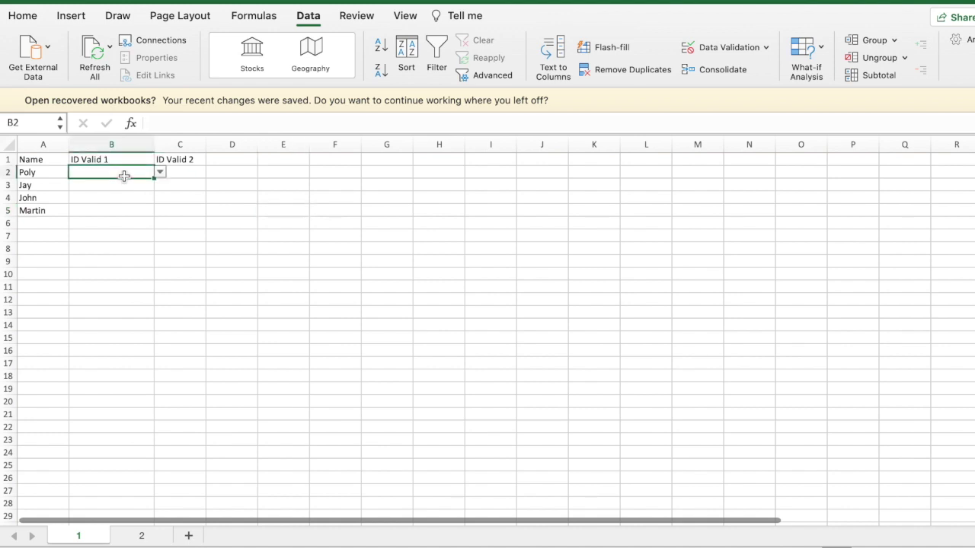
- Set B2 to Yes from its drop-down and paste it into B3:B5
left_click(161, 173)
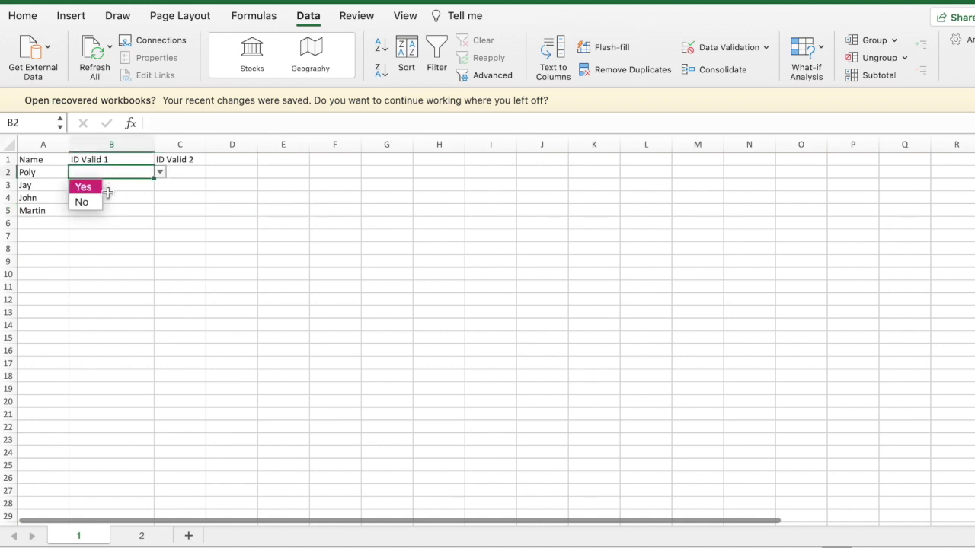
left_click(97, 203)
left_click(160, 172)
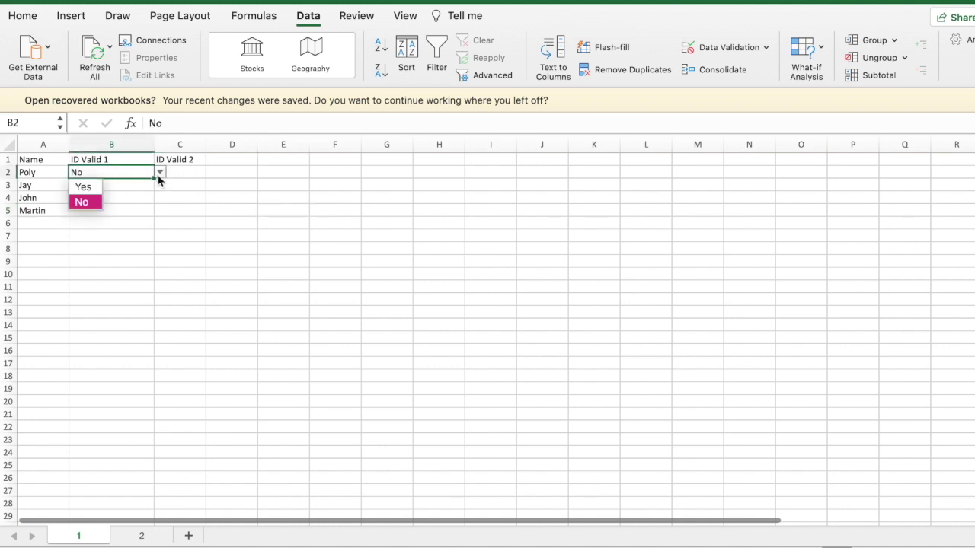
left_click(85, 187)
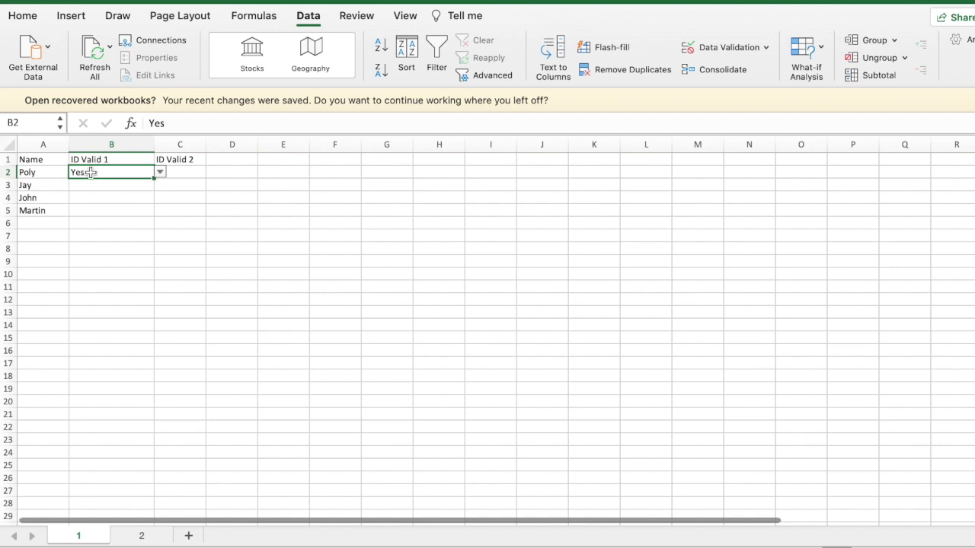
left_click(110, 209)
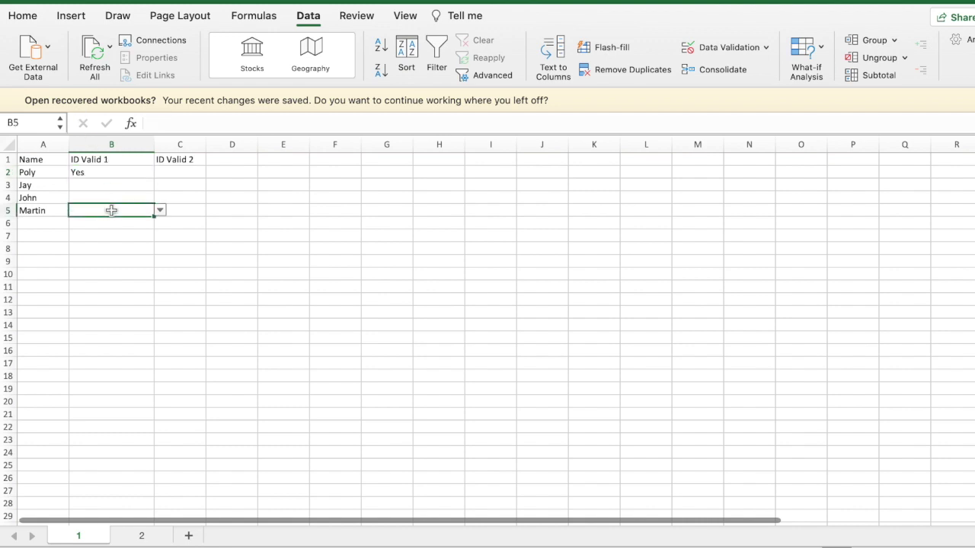
left_click(90, 172)
right_click(90, 173)
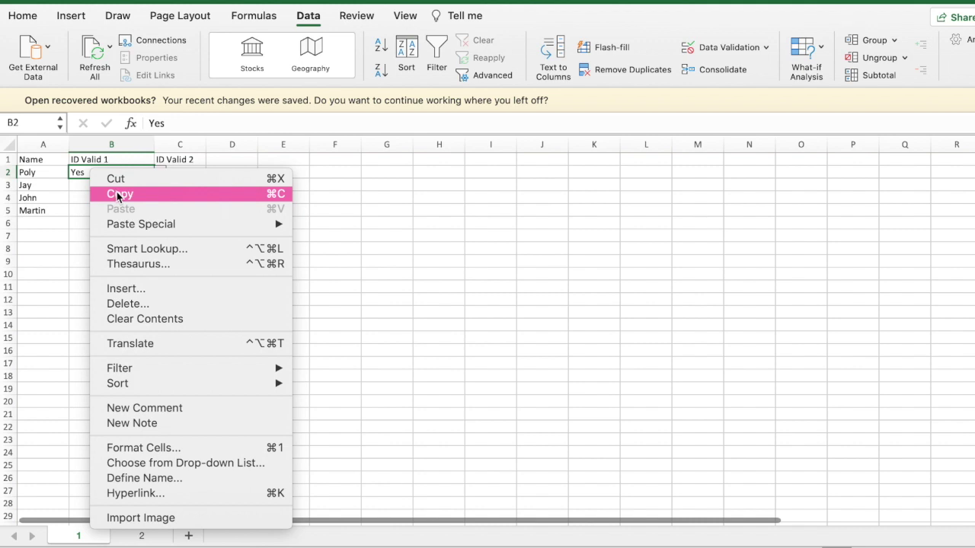
left_click(118, 197)
left_click_drag(135, 185, 122, 213)
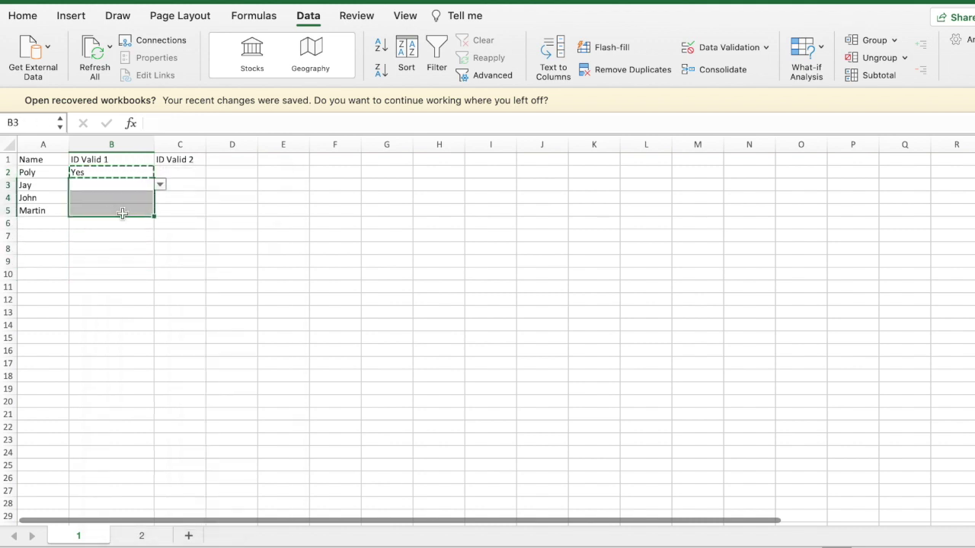
key("super+v")
left_click(111, 243)
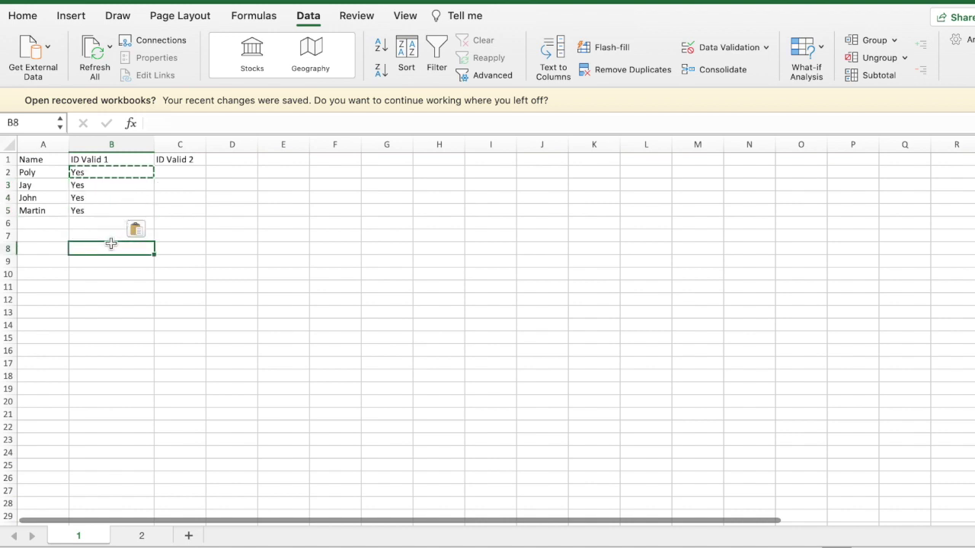
- Change Jay's ID Valid 1 value in B3 to No
left_click(142, 195)
left_click(145, 188)
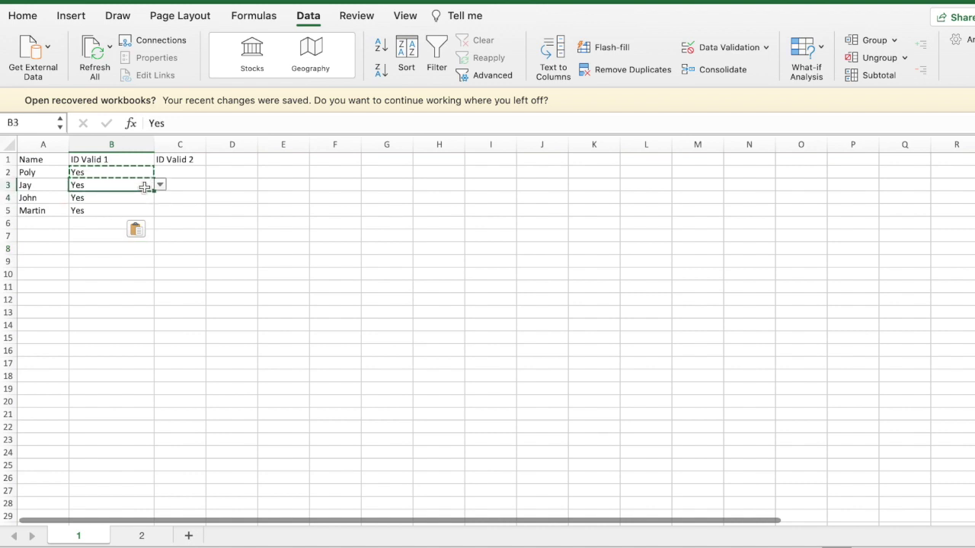
left_click(160, 185)
left_click(81, 215)
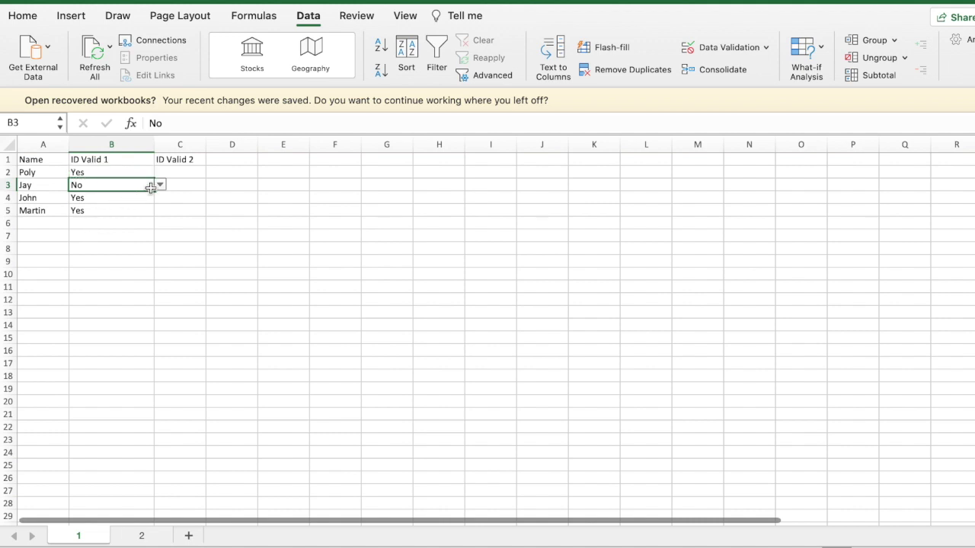
left_click(142, 199)
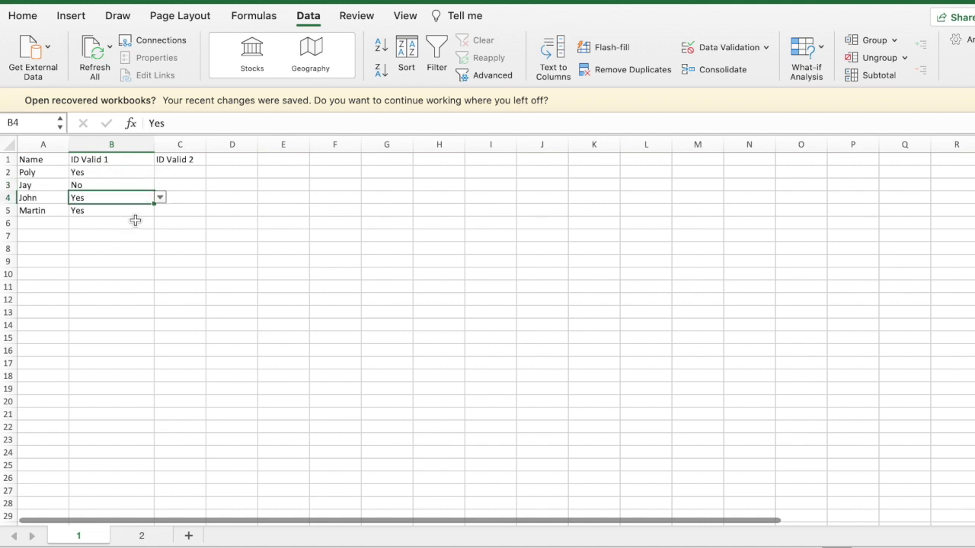
- Pick Yes in C2 and fill it down through C5
left_click(191, 174)
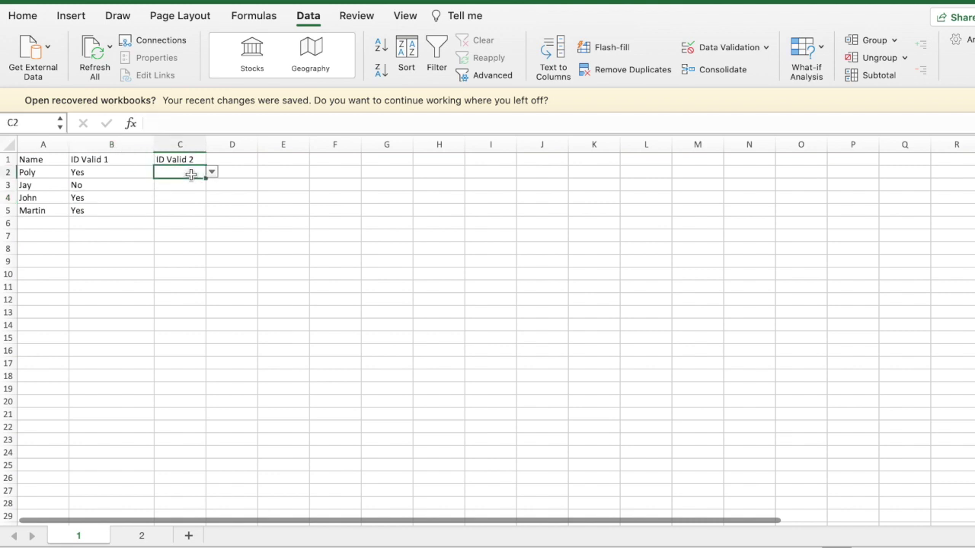
left_click(212, 173)
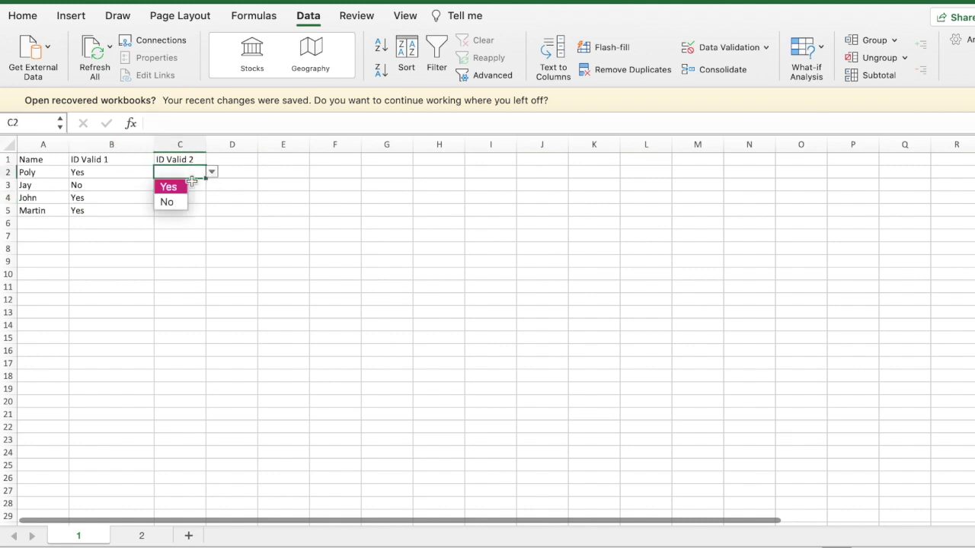
left_click(173, 188)
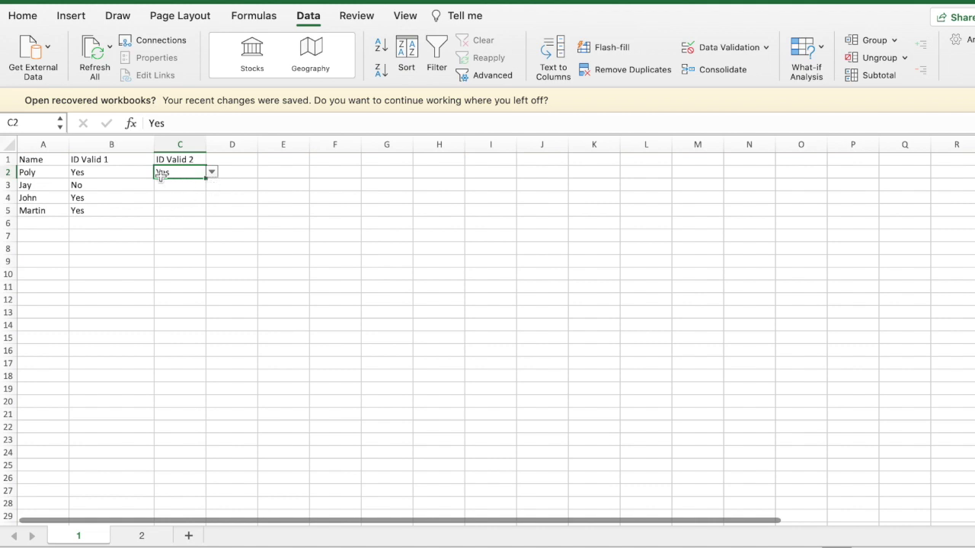
left_click_drag(206, 179, 203, 215)
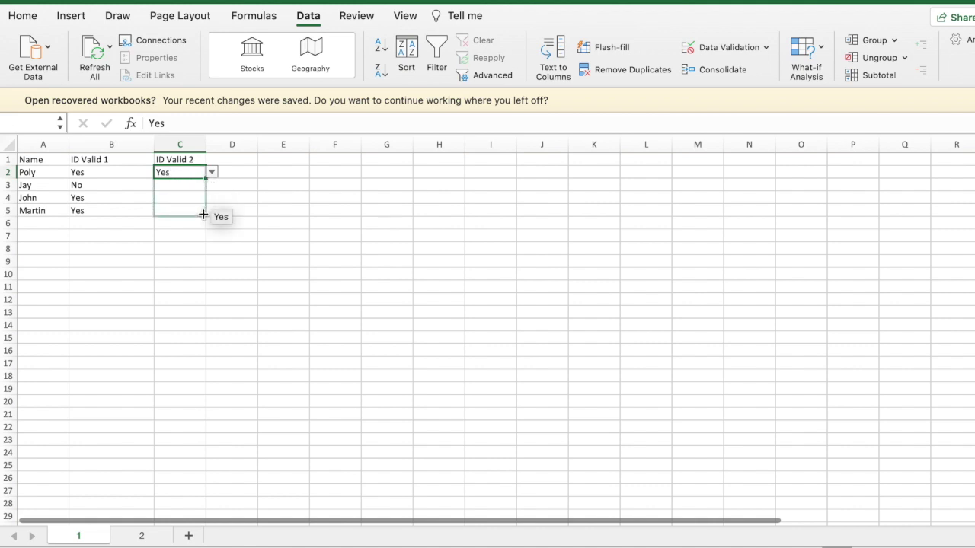
left_click_drag(203, 216, 203, 214)
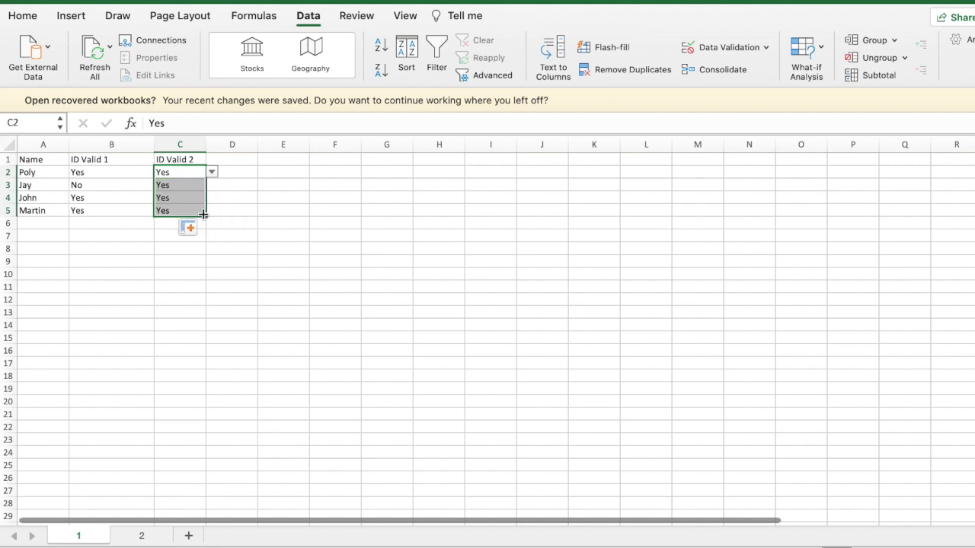
- Add the column headers 'Risk 1' in D1 and 'Risk' in E1
left_click(266, 199)
left_click(233, 156)
type("Risk")
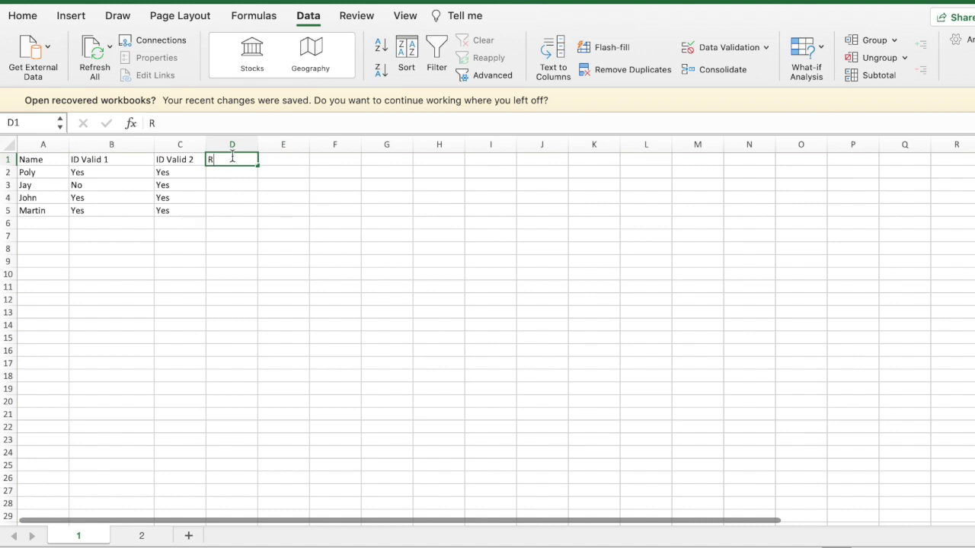
type(" 1")
left_click(270, 160)
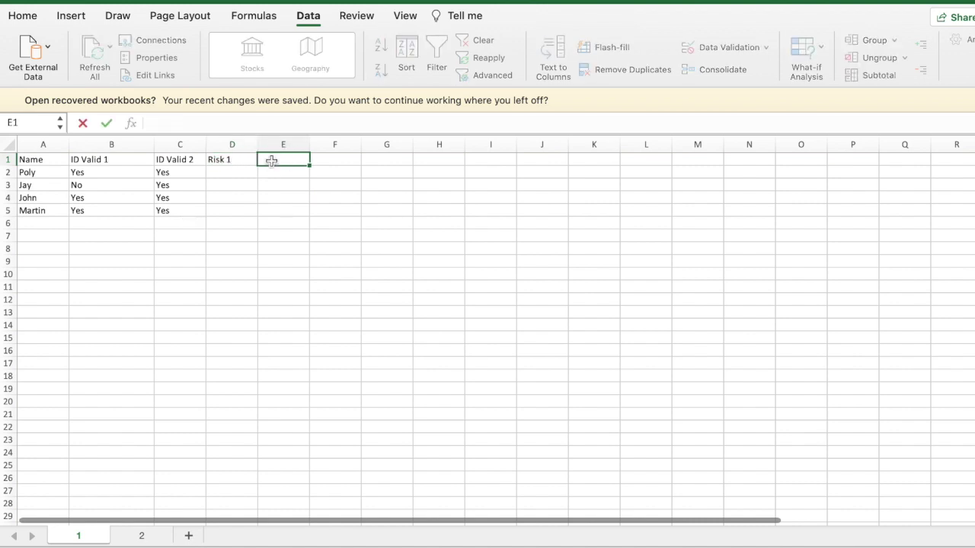
type("Risk")
left_click(224, 171)
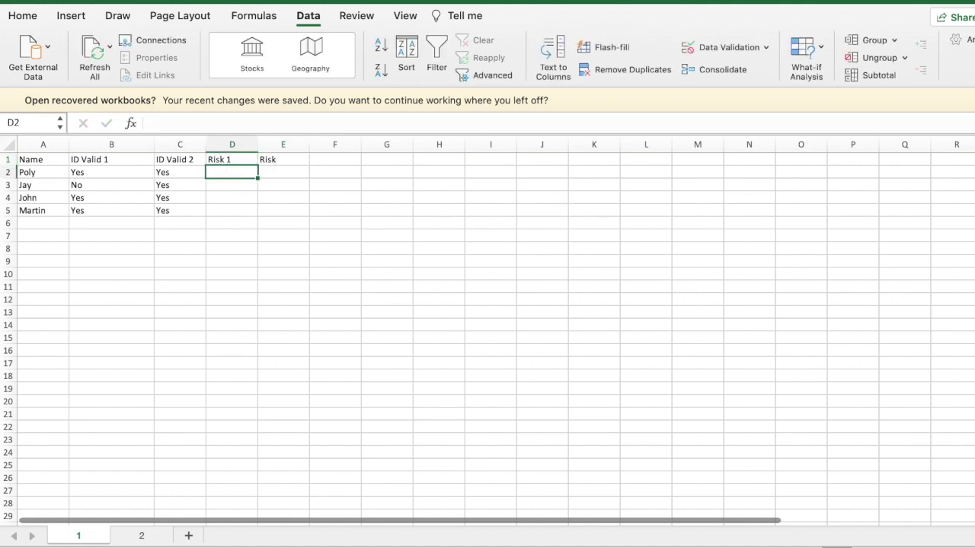
left_click(143, 537)
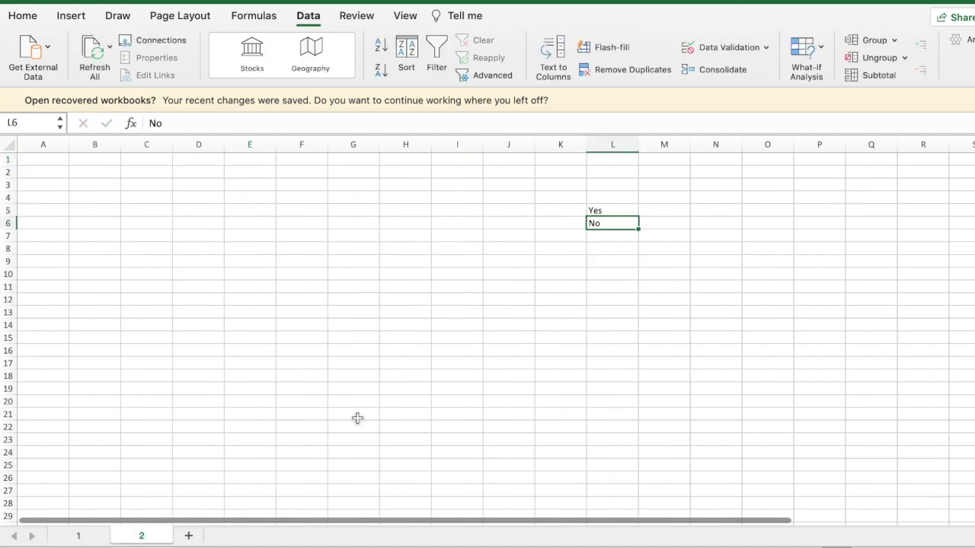
- Enter Low, Medium and High in cells I5, I6 and I7 on sheet 2
left_click(460, 213)
type("Low")
key("Return")
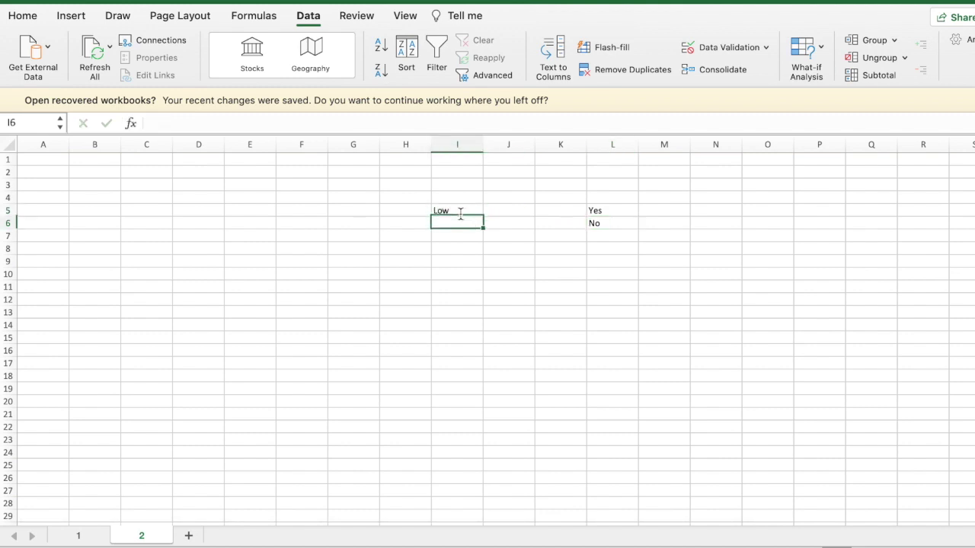
type("Medium")
key("Return")
type("High")
key("Return")
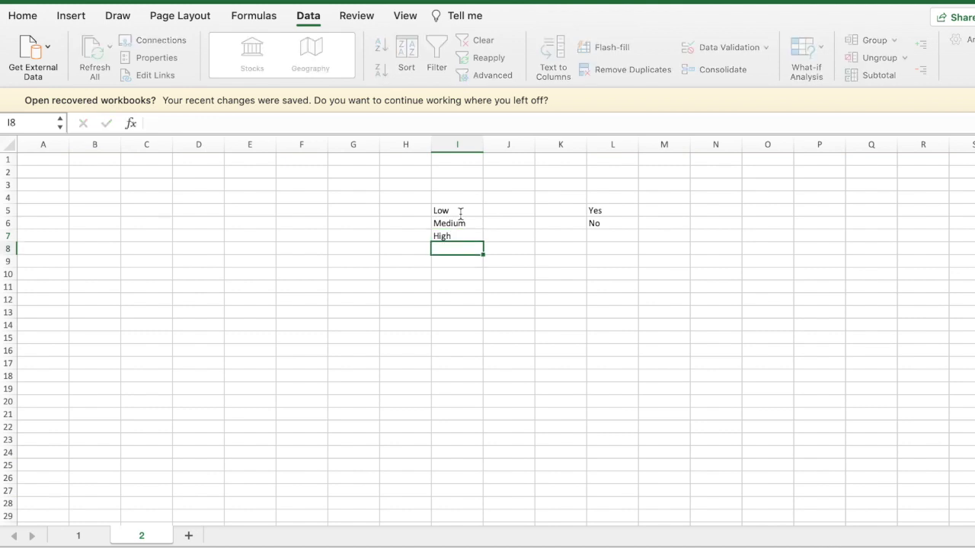
left_click(81, 536)
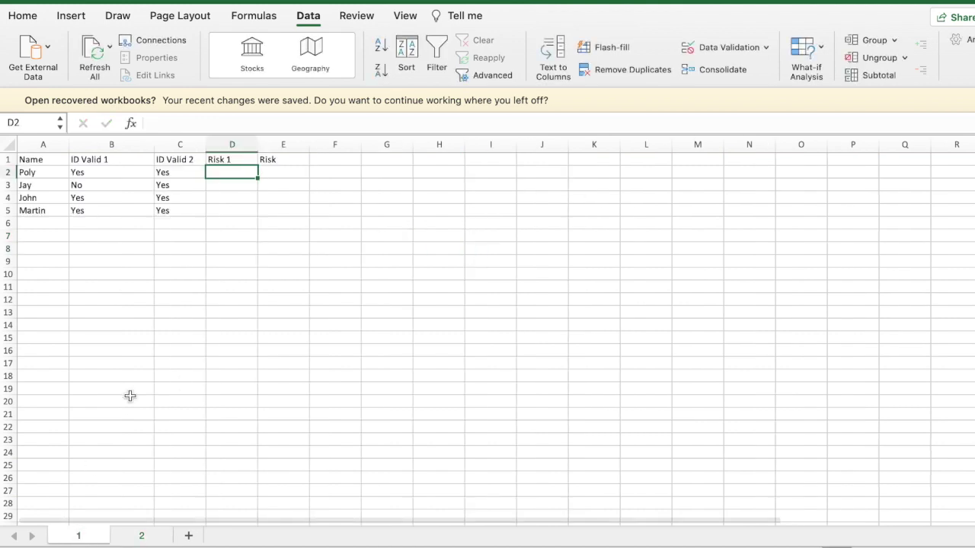
- Select D2:D5 under Risk 1 and open the Data Validation settings
left_click_drag(232, 171, 233, 213)
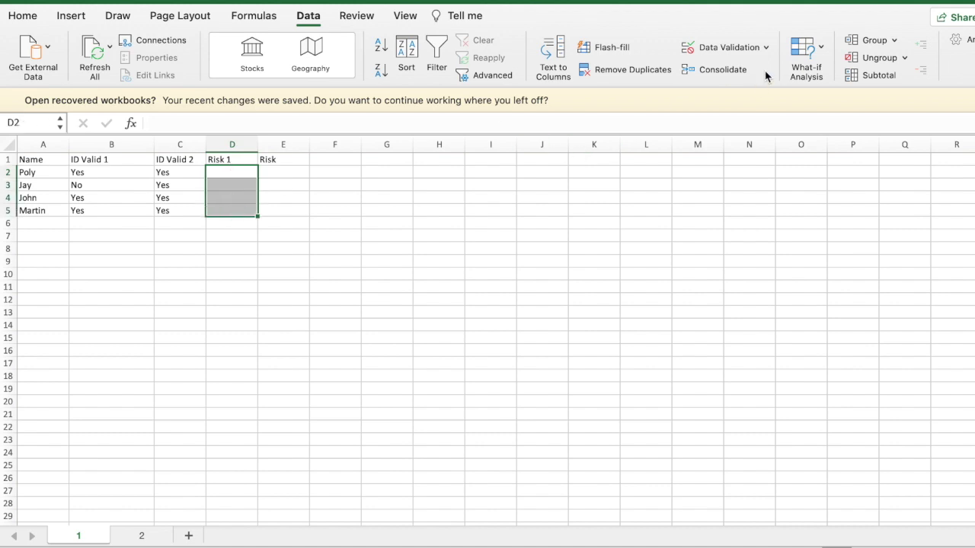
left_click(766, 48)
left_click(240, 21)
left_click(240, 22)
left_click(351, 16)
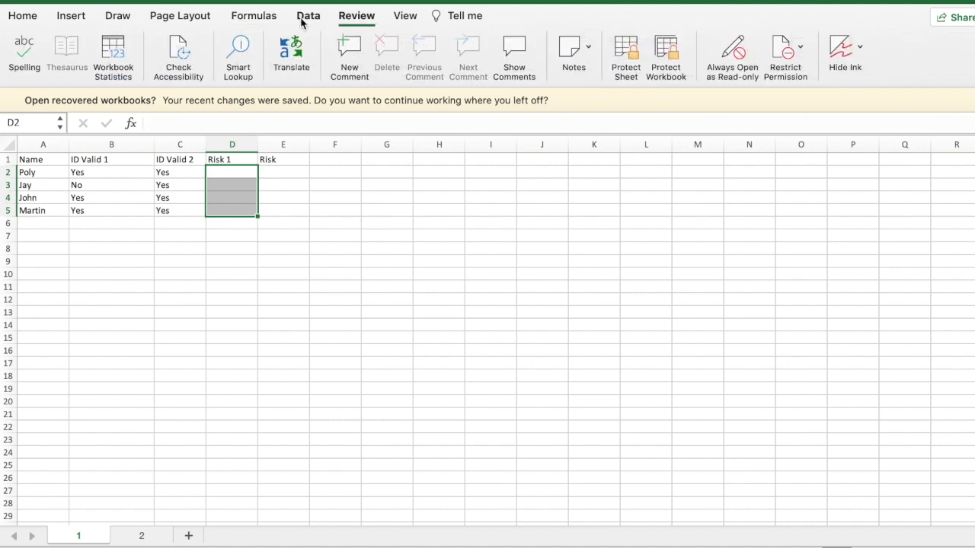
left_click(305, 17)
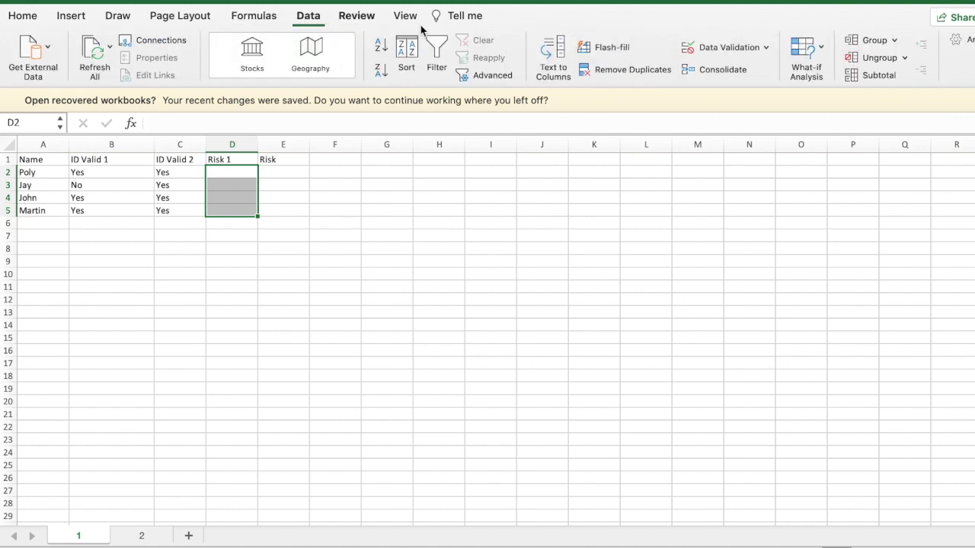
left_click(765, 48)
left_click(750, 70)
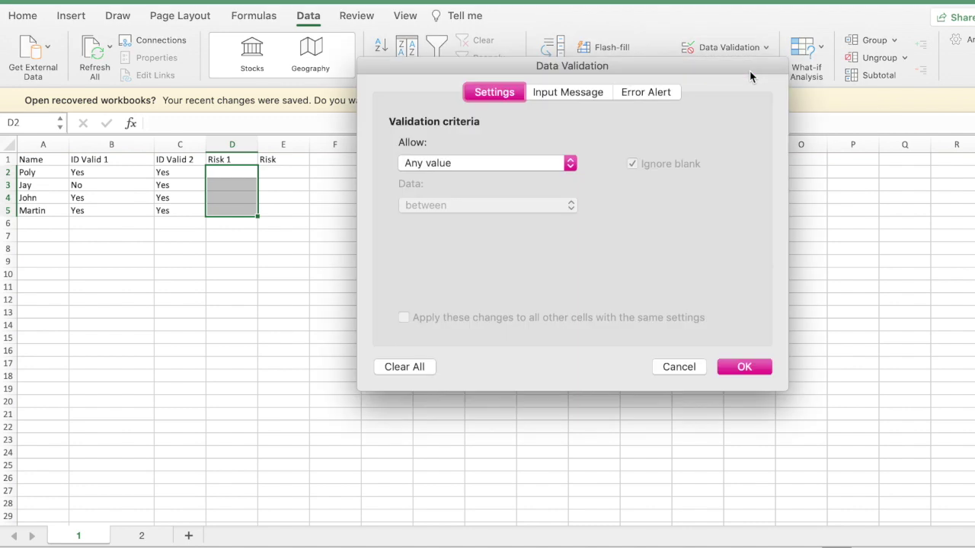
- Allow a List, clear the typed High, Medium, Low source, and collapse the dialog to pick a range
left_click(485, 163)
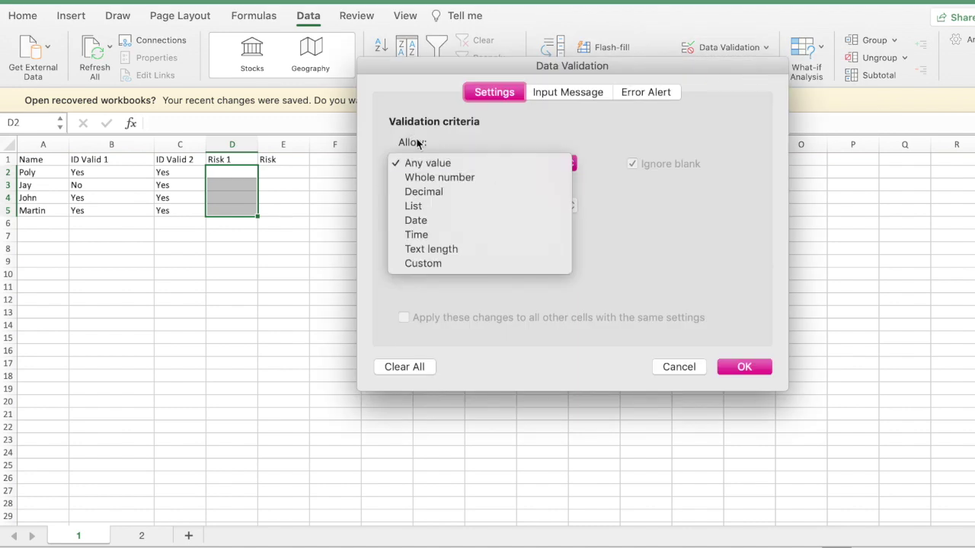
left_click(439, 208)
left_click(444, 247)
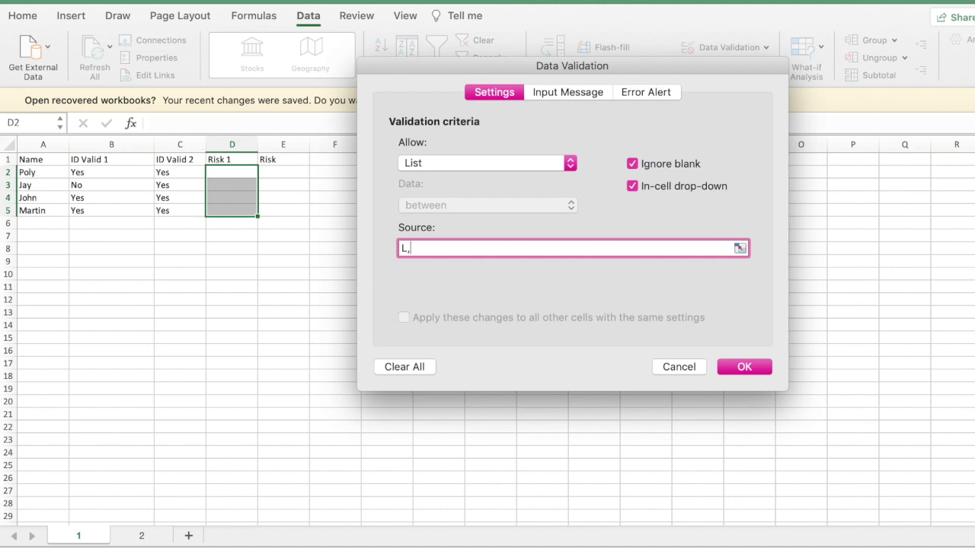
type("igh, Medium, Low")
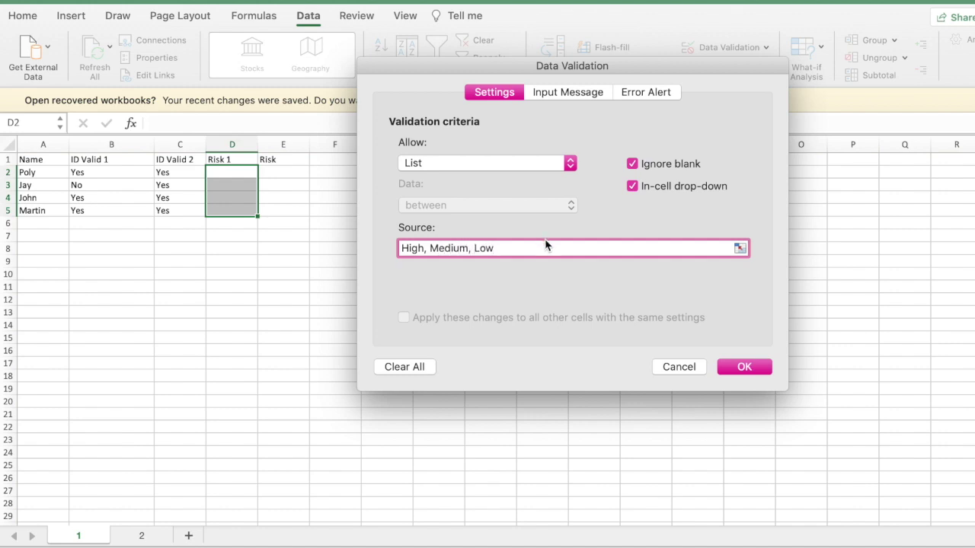
key("super+a")
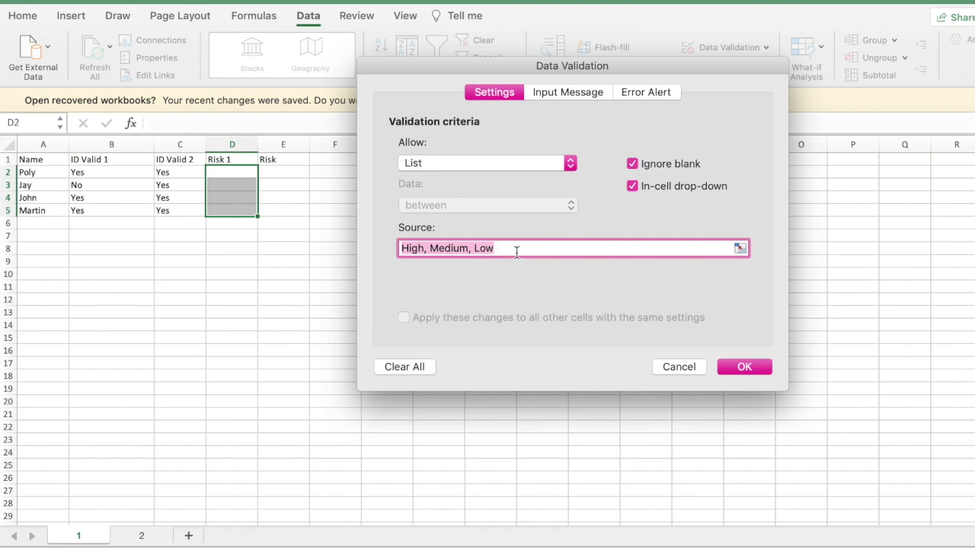
key("BackSpace")
left_click(742, 249)
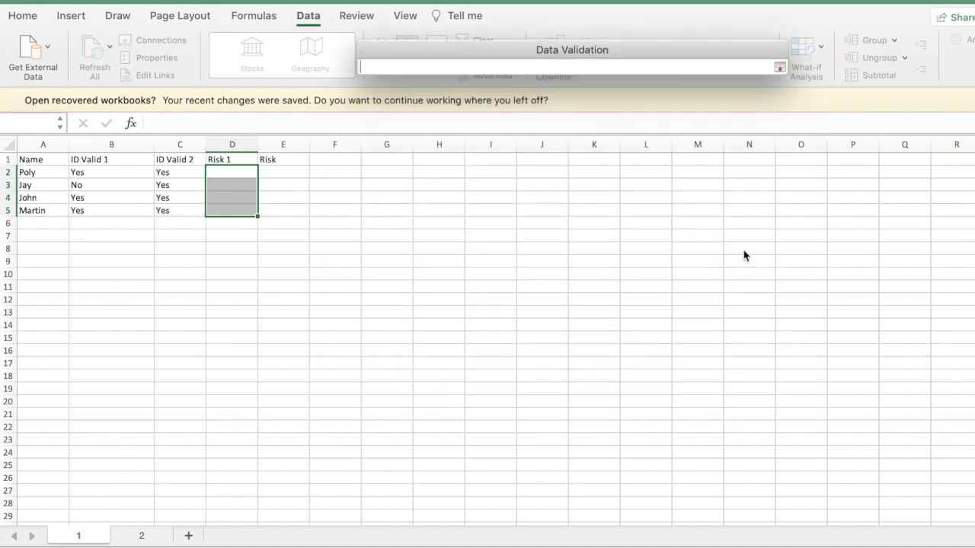
- Apply the D2:D5 list validation with source ='2'!$I$5:$I$7 (Low, Medium, High)
left_click(137, 537)
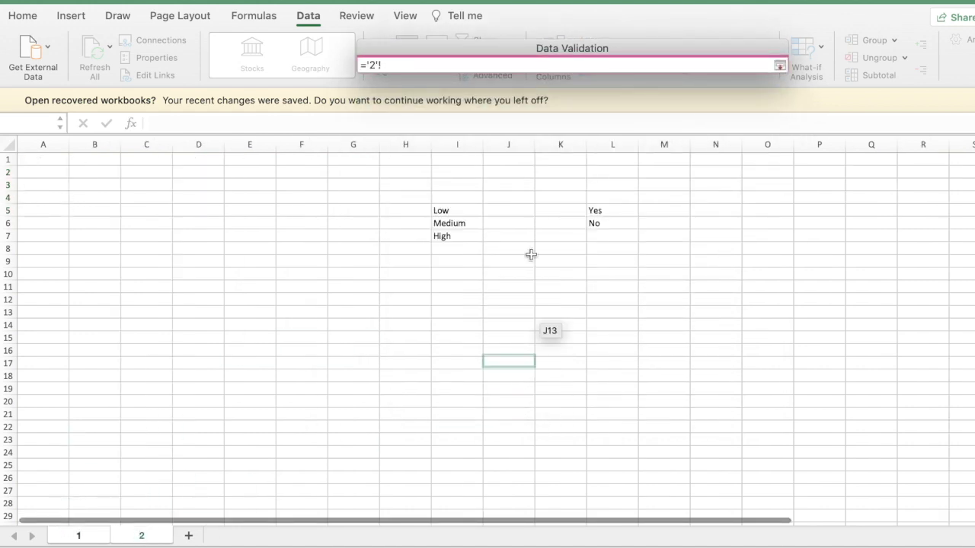
left_click_drag(445, 211, 445, 241)
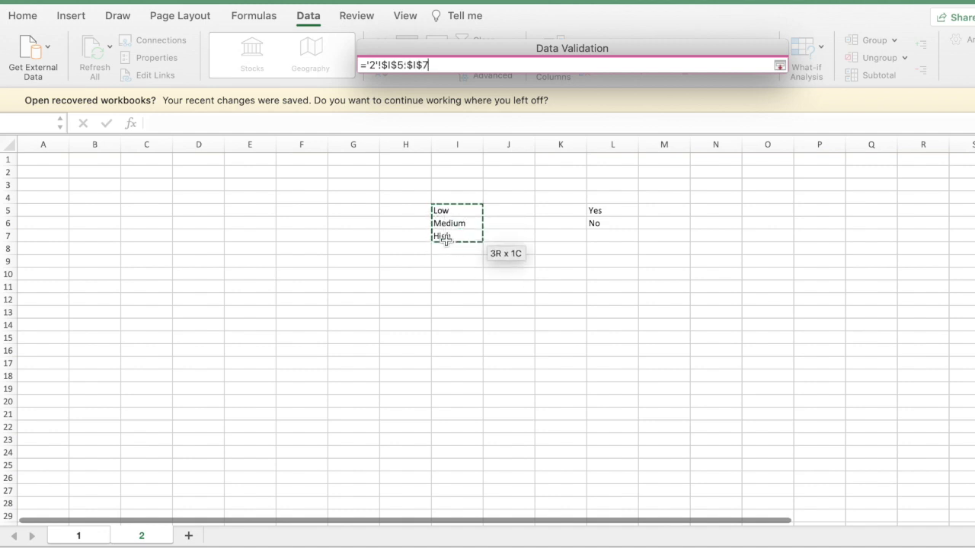
left_click(781, 66)
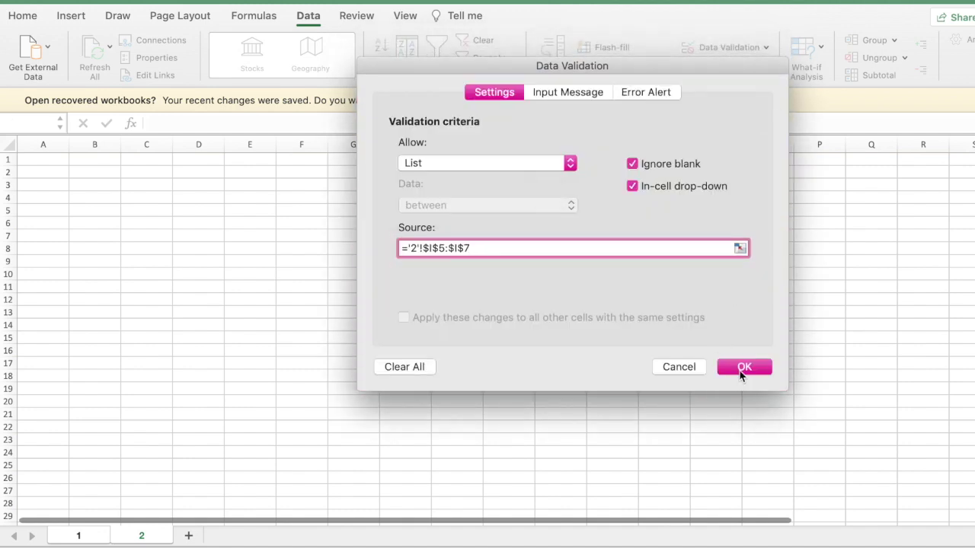
left_click(743, 367)
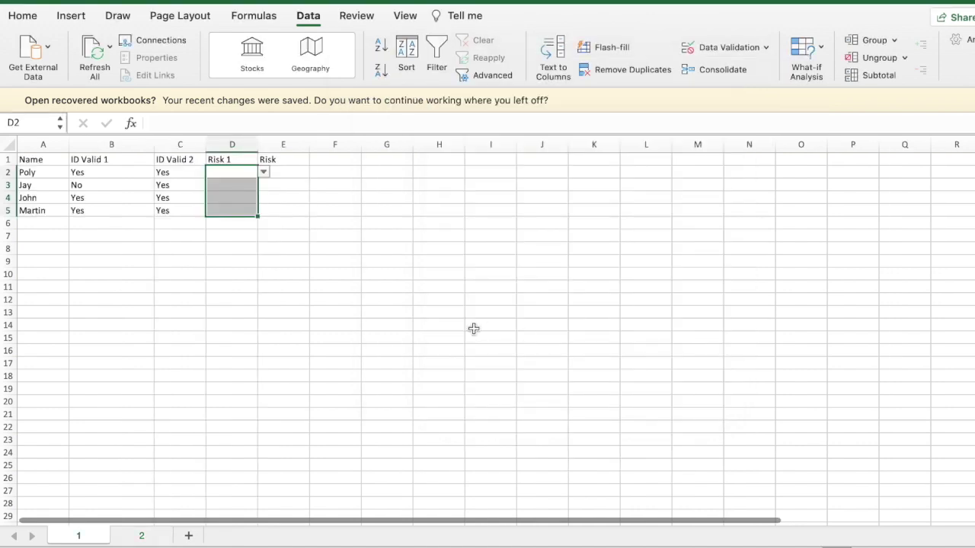
- Choose Medium from D2's drop-down and fill it down to D18
key("Return")
left_click(249, 271)
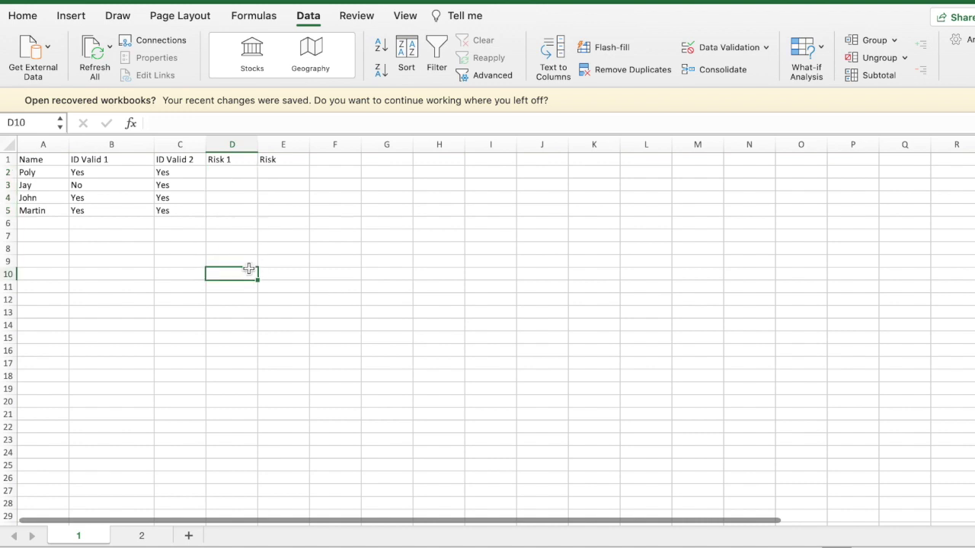
left_click(251, 170)
left_click(264, 172)
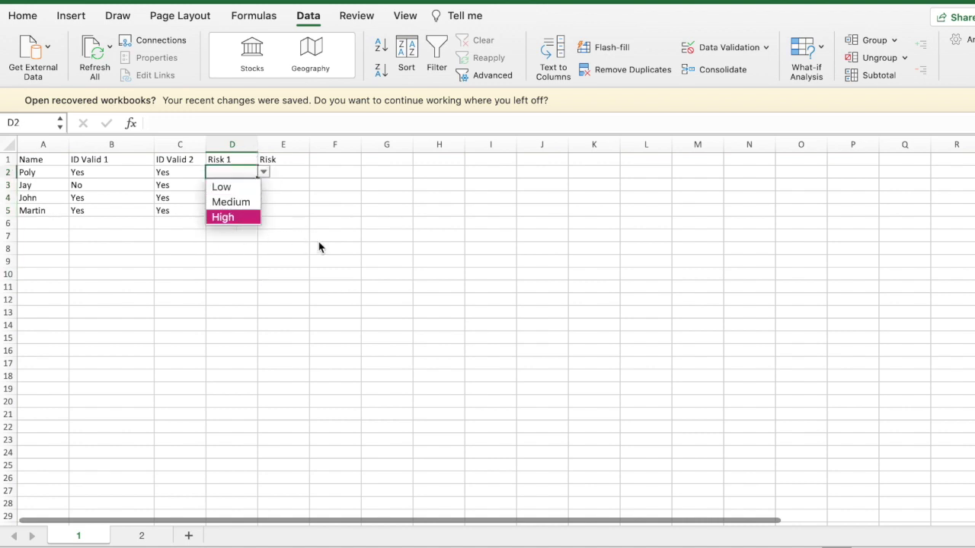
left_click(264, 175)
left_click(262, 174)
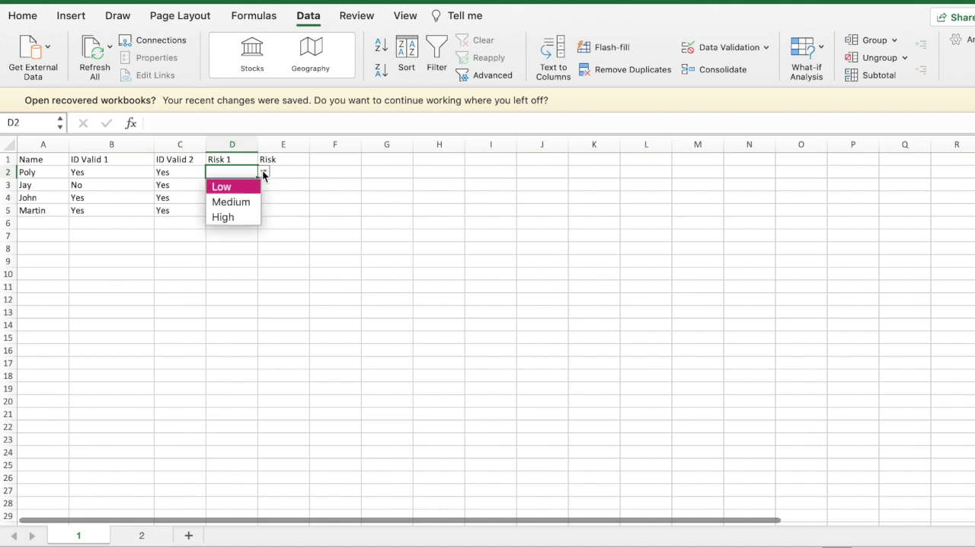
left_click(233, 203)
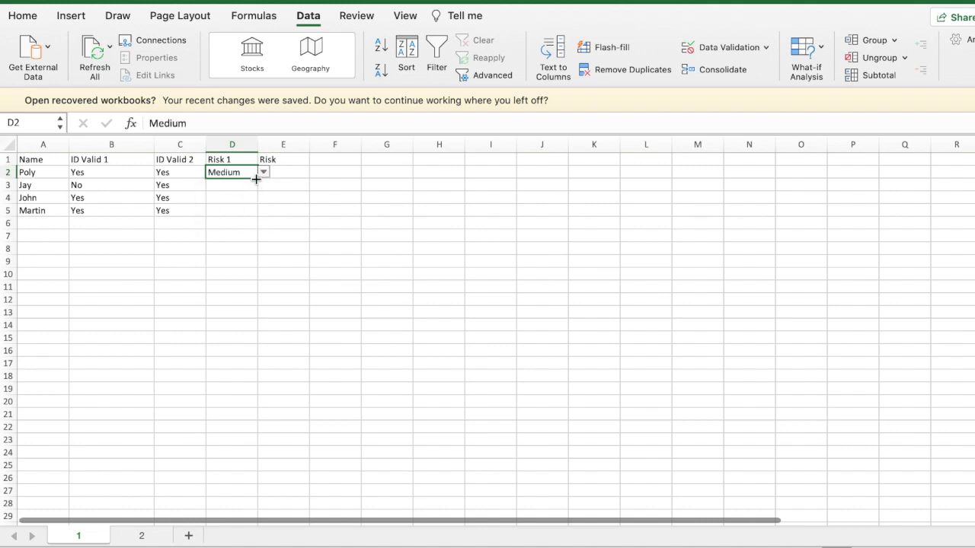
left_click_drag(256, 179, 237, 387)
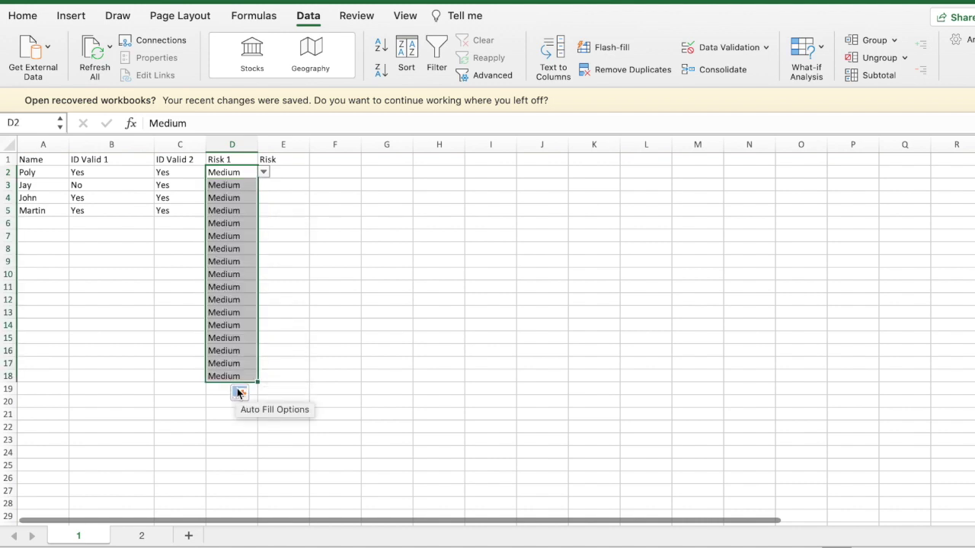
left_click(287, 175)
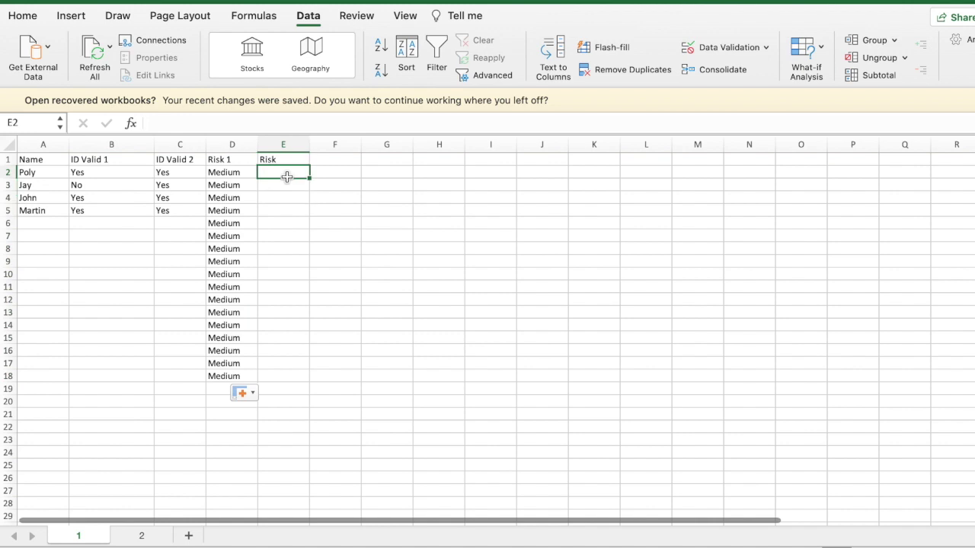
- Copy D2 with its drop-down into E2 and fill it down to row 16
left_click(231, 175)
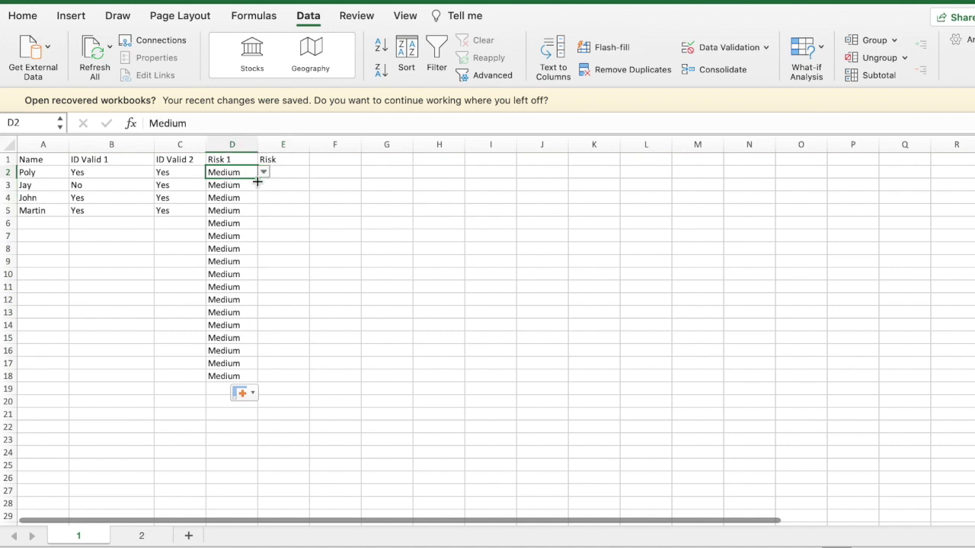
key("ctrl+c")
left_click(295, 176)
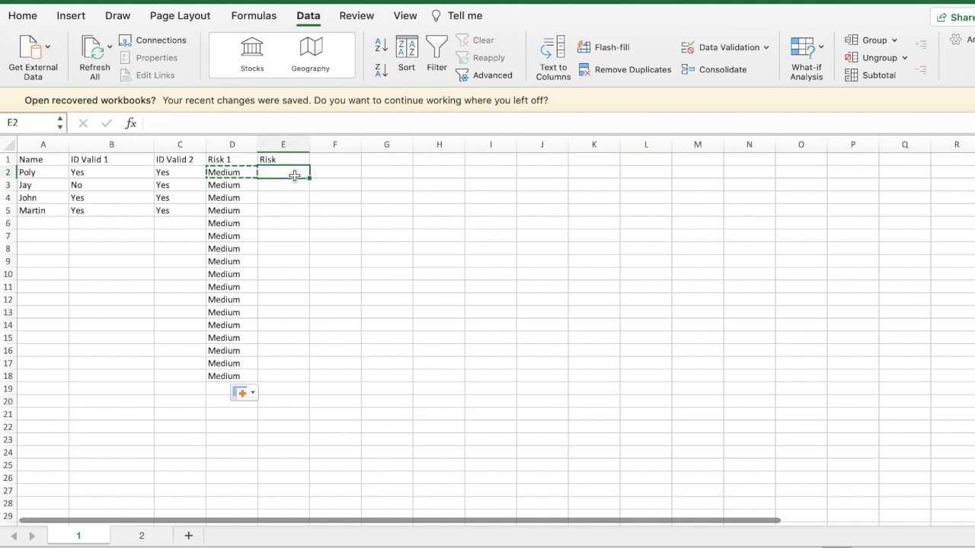
key("super+v")
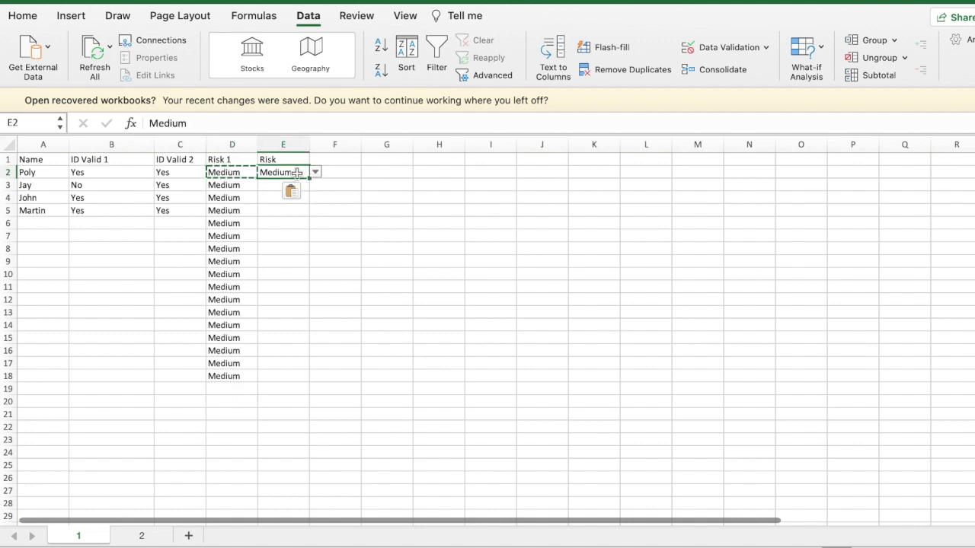
left_click_drag(309, 178, 310, 358)
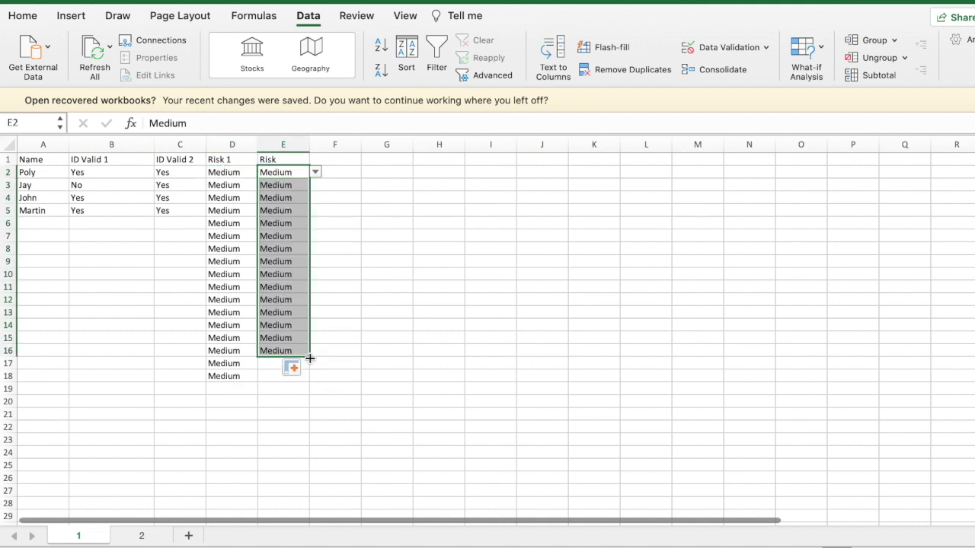
left_click(297, 288)
left_click(315, 289)
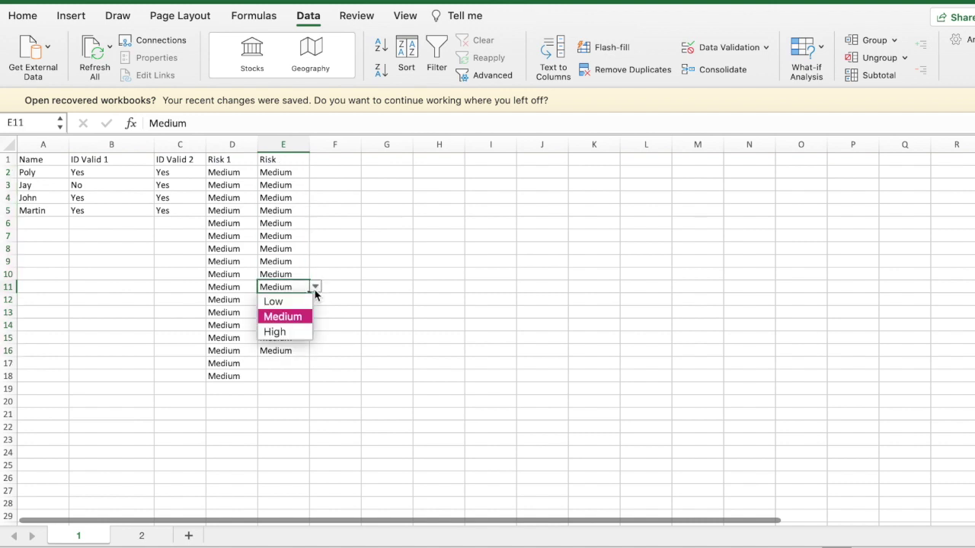
left_click(315, 289)
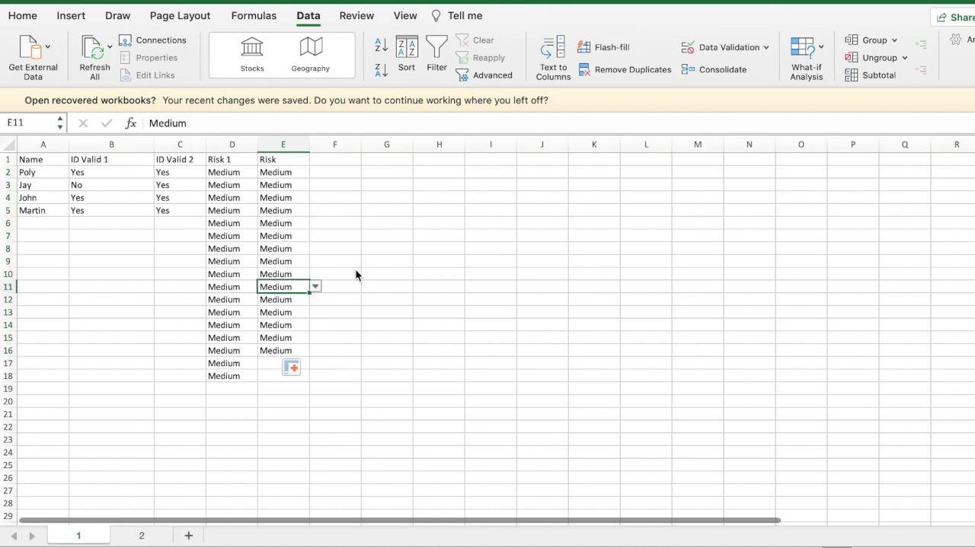
- Change E2 to Low and fill Low down to E16
left_click(280, 172)
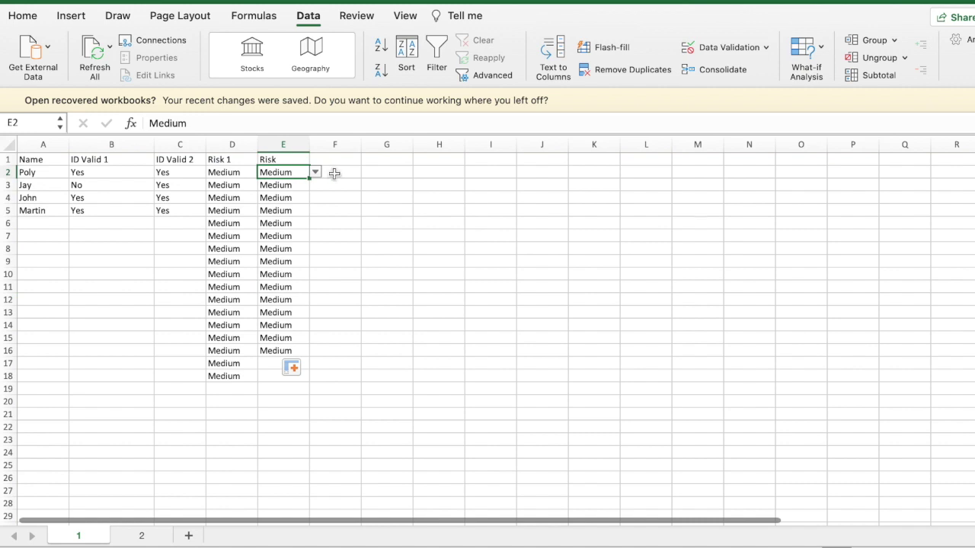
left_click(315, 172)
left_click(279, 185)
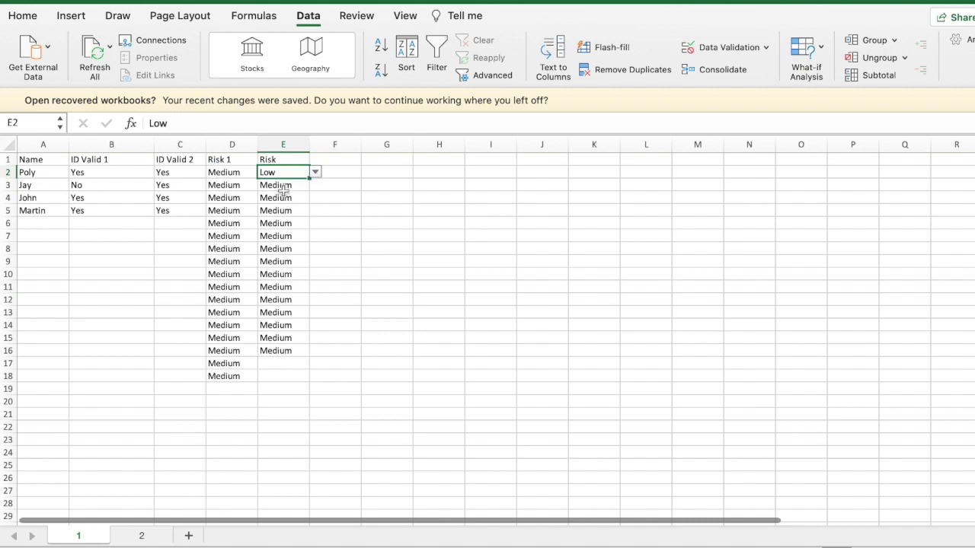
left_click_drag(309, 178, 302, 355)
left_click(344, 267)
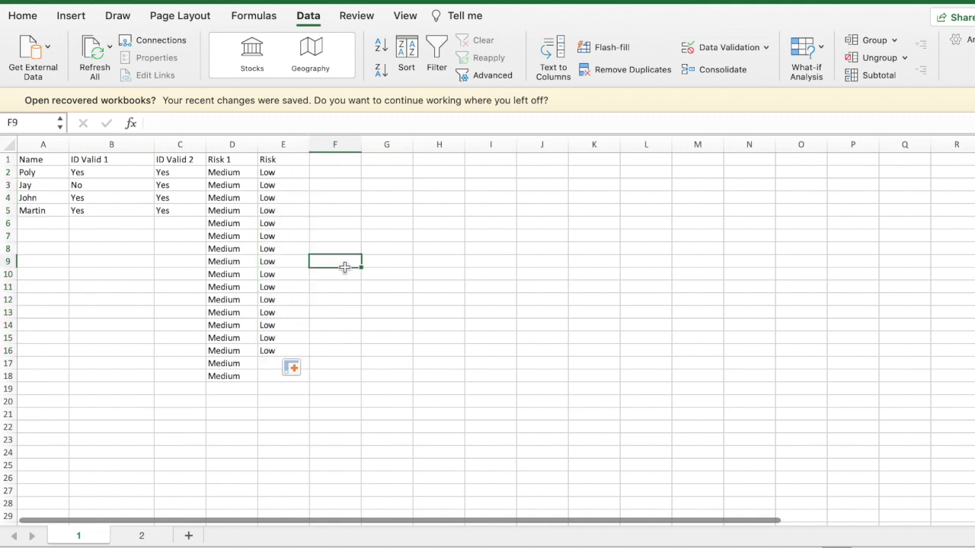
- Check E7's drop-down, then rename the D1 and E1 headers to ID1 and ID2
left_click(288, 236)
left_click(315, 237)
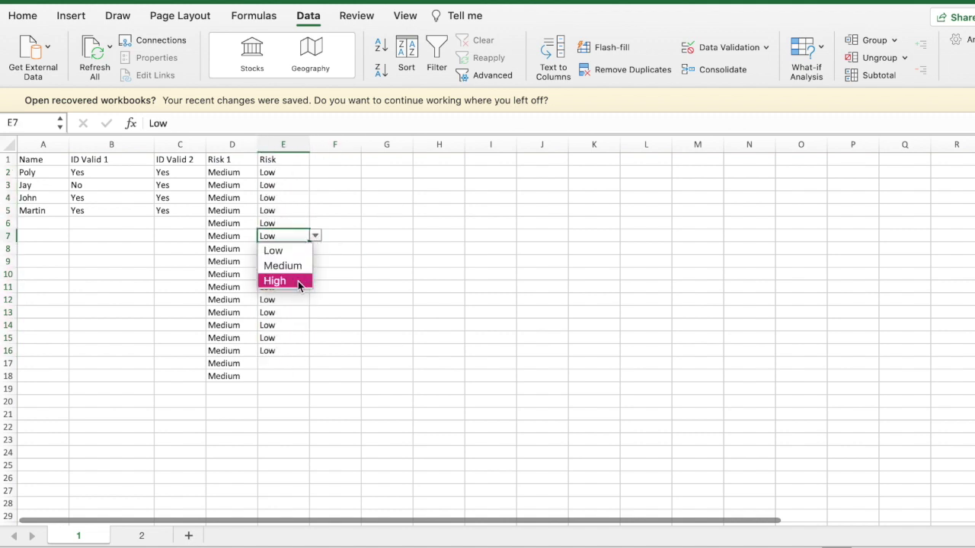
left_click(242, 172)
left_click(233, 159)
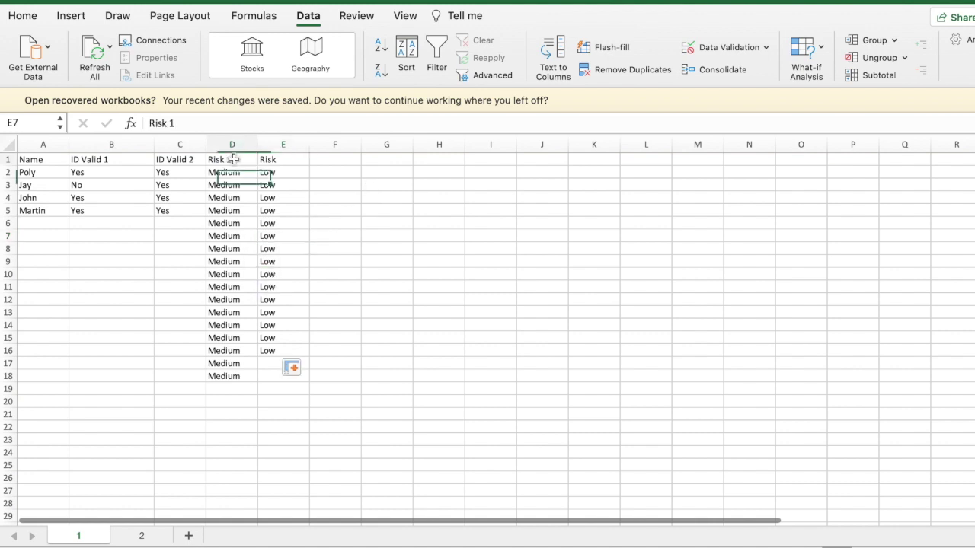
type("ID1")
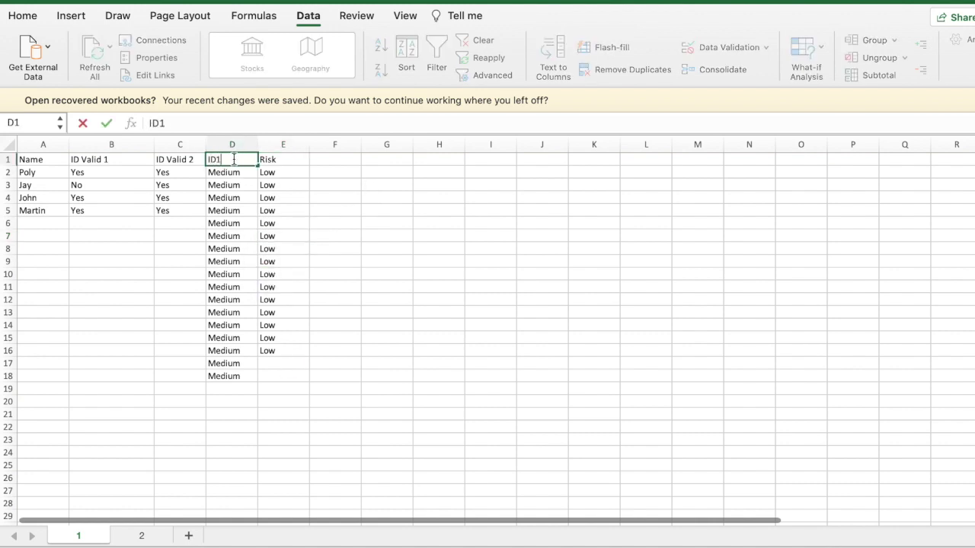
type("ID2")
left_click(335, 172)
left_click(276, 207)
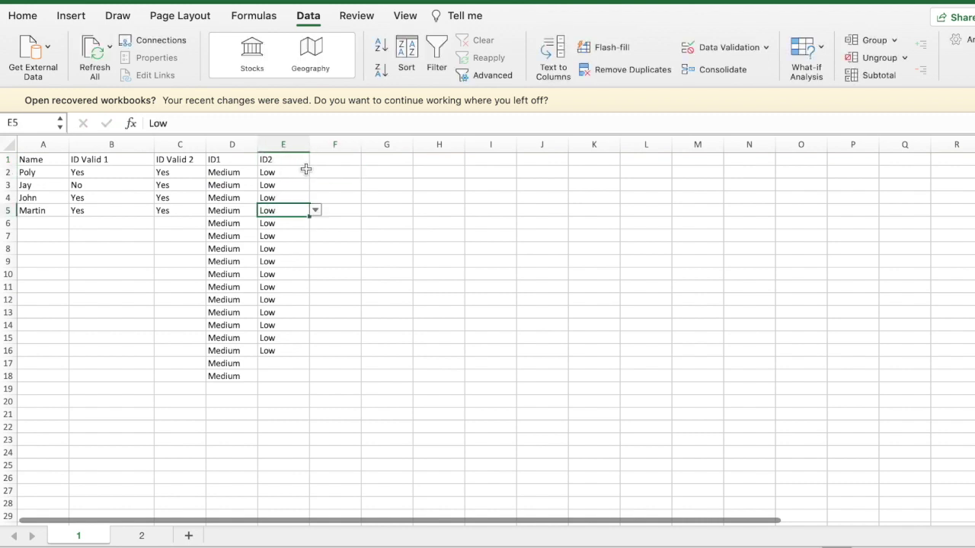